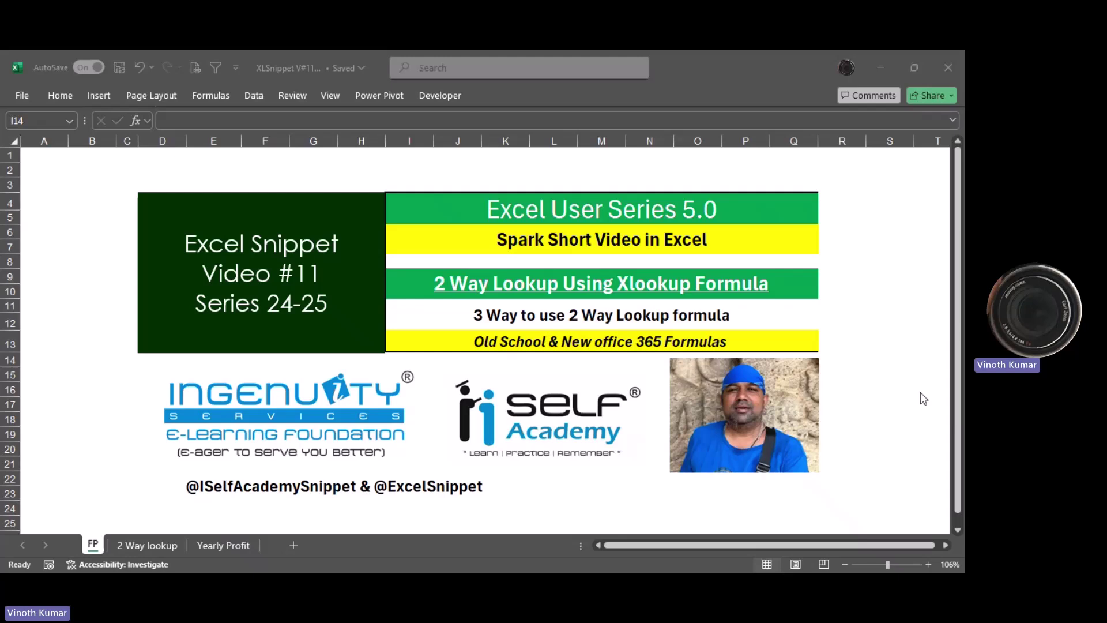
Step: Go from the title sheet through '2 Way lookup' to the Yearly Profit sheet
click(147, 545)
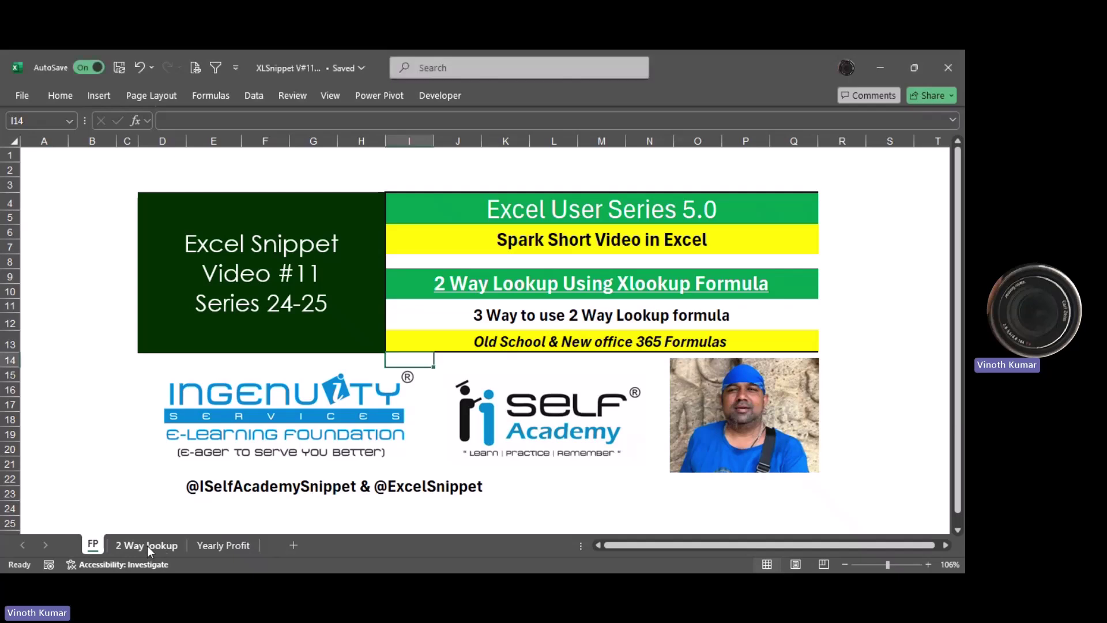
click(147, 546)
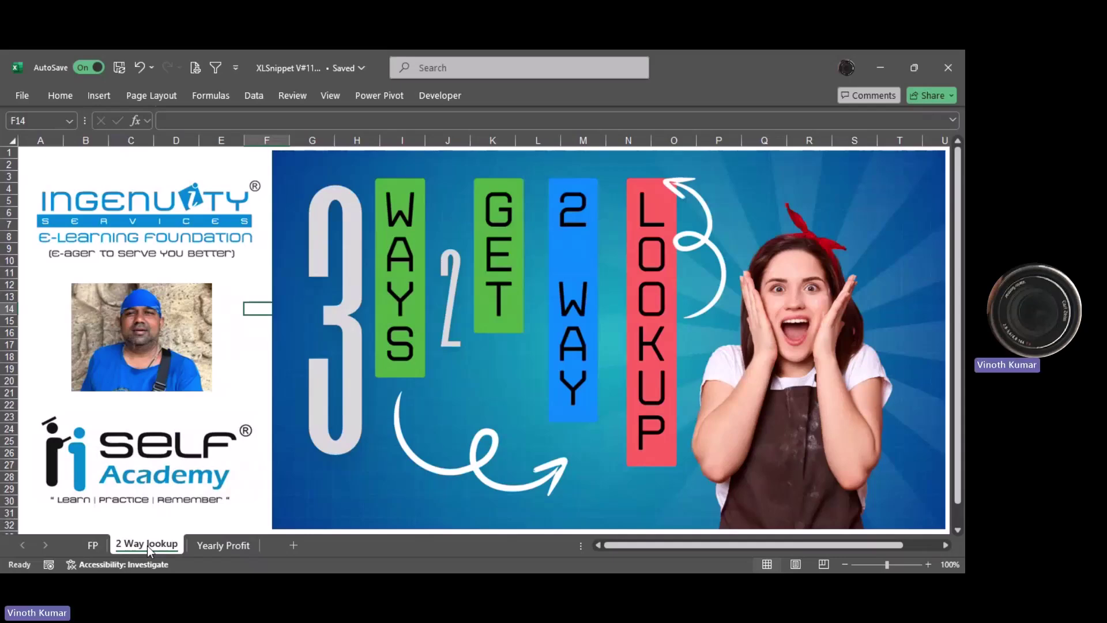
click(236, 546)
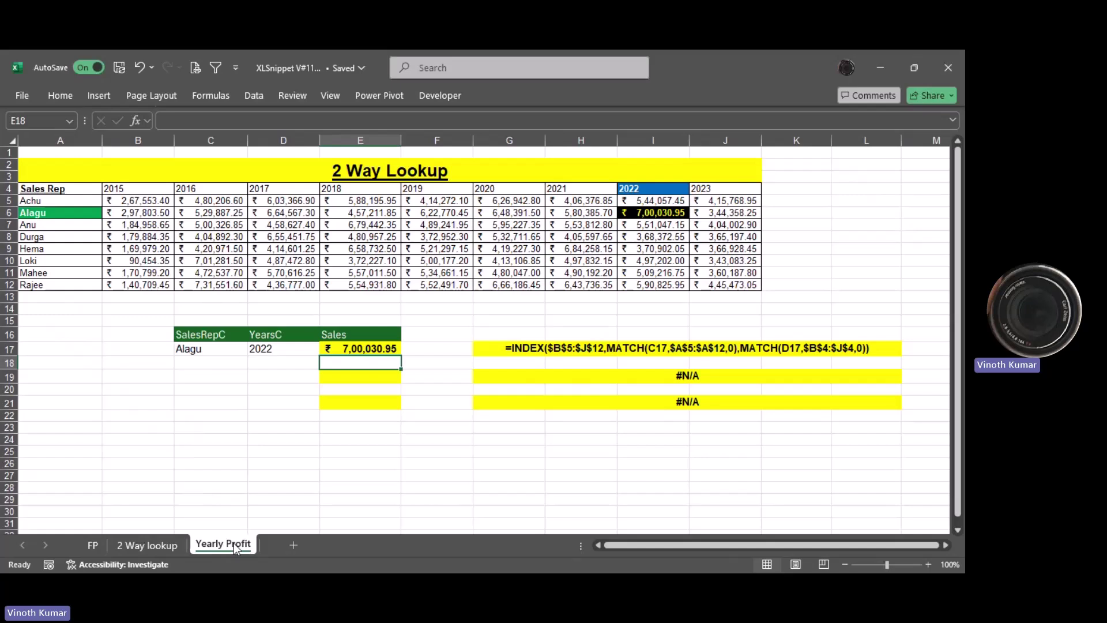
Step: Delete the existing two-way lookup formula from Sales cell E17
click(338, 349)
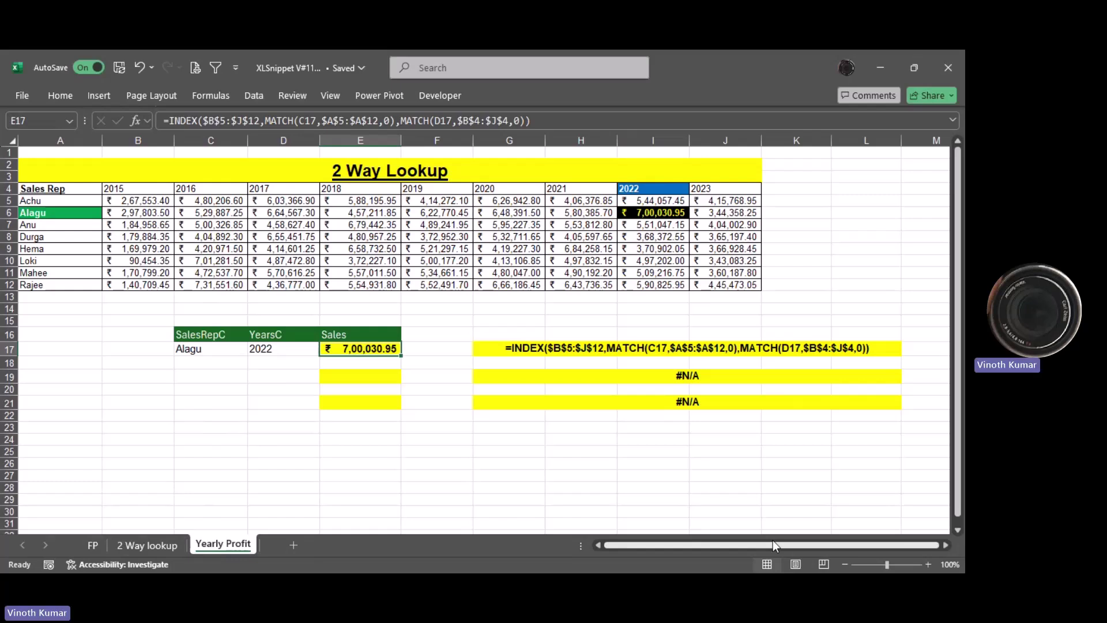
key(Delete)
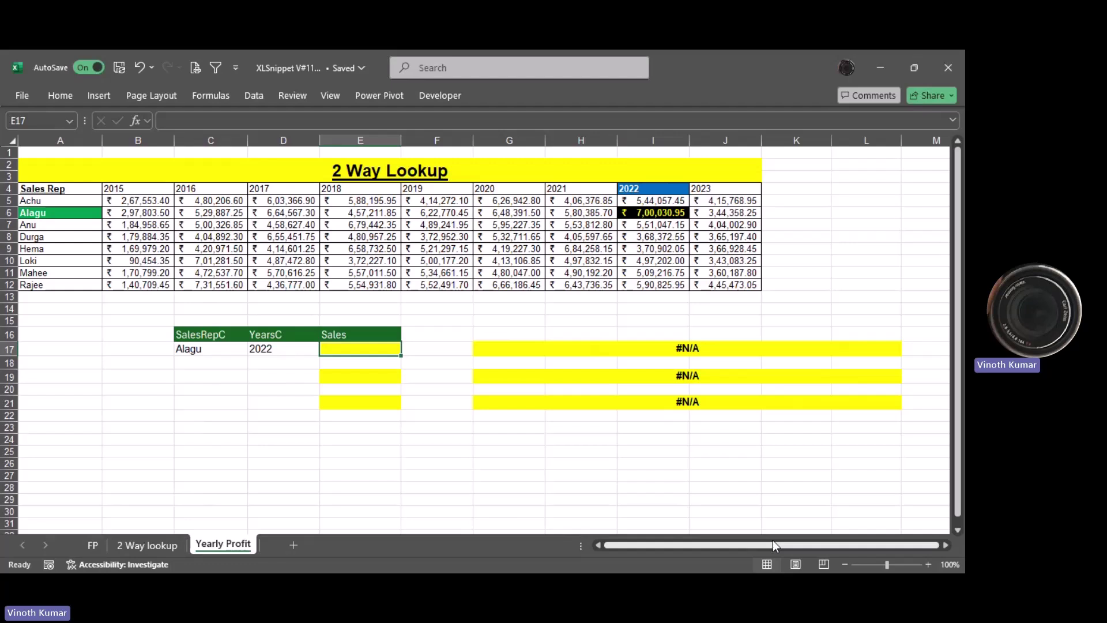
Step: Start an INDEX formula in E17 over the absolute sales range $B$5:$J$12
text(=index)
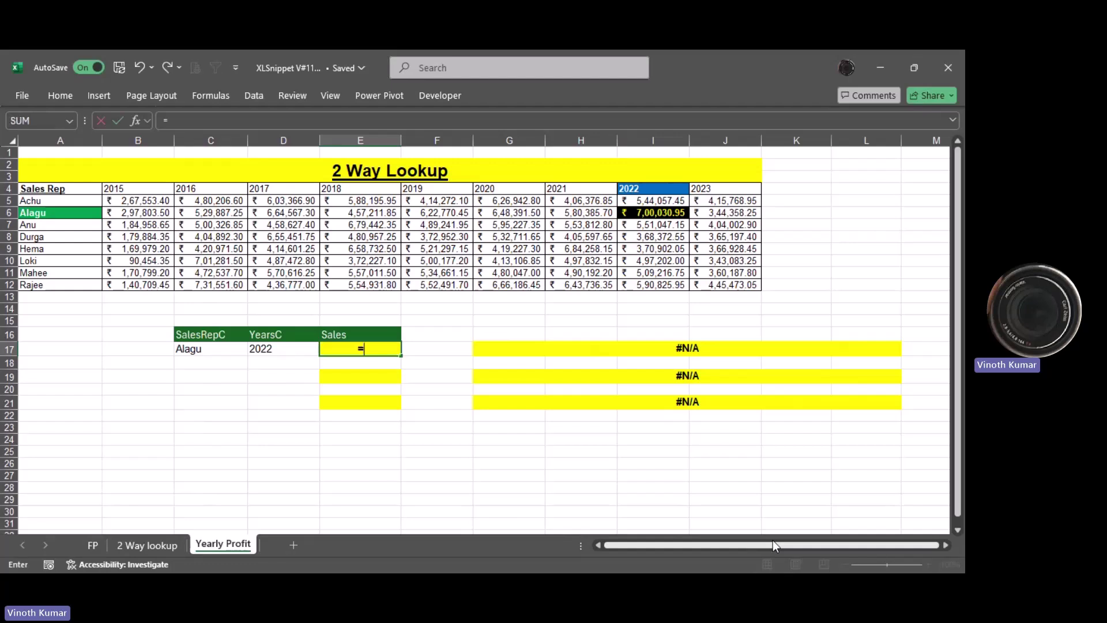
key(Tab)
key(Up)
key(Up)
key(Up)
key(Up)
key(Up)
key(Up)
key(Up)
key(Up)
key(Up)
key(Up)
key(Up)
key(Up)
key(Up)
key(Left)
key(Left)
key(Left)
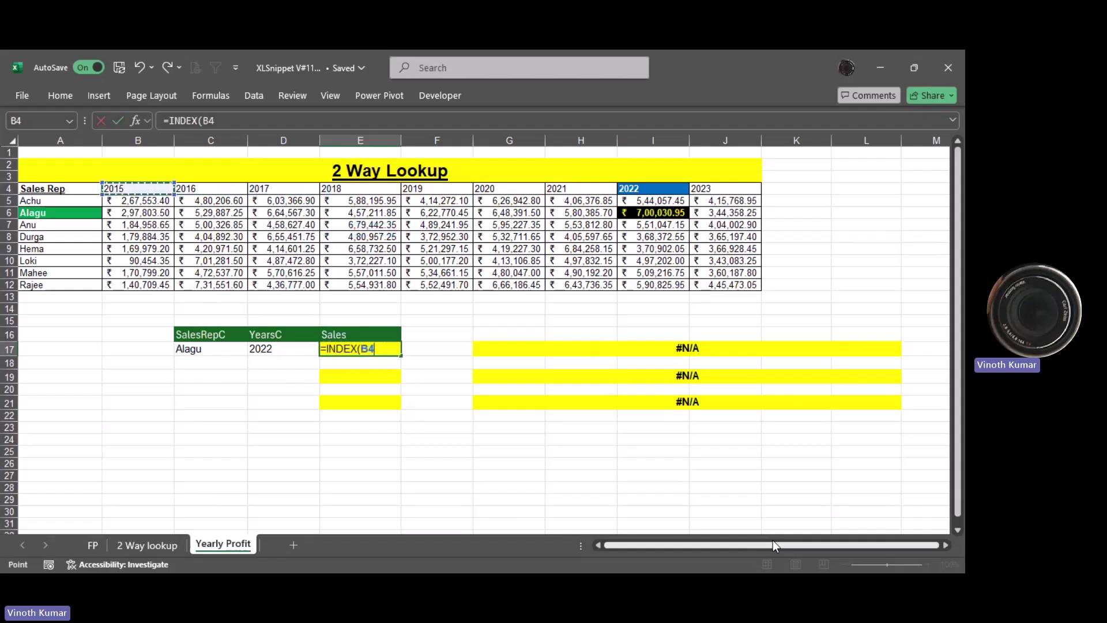
key(Down)
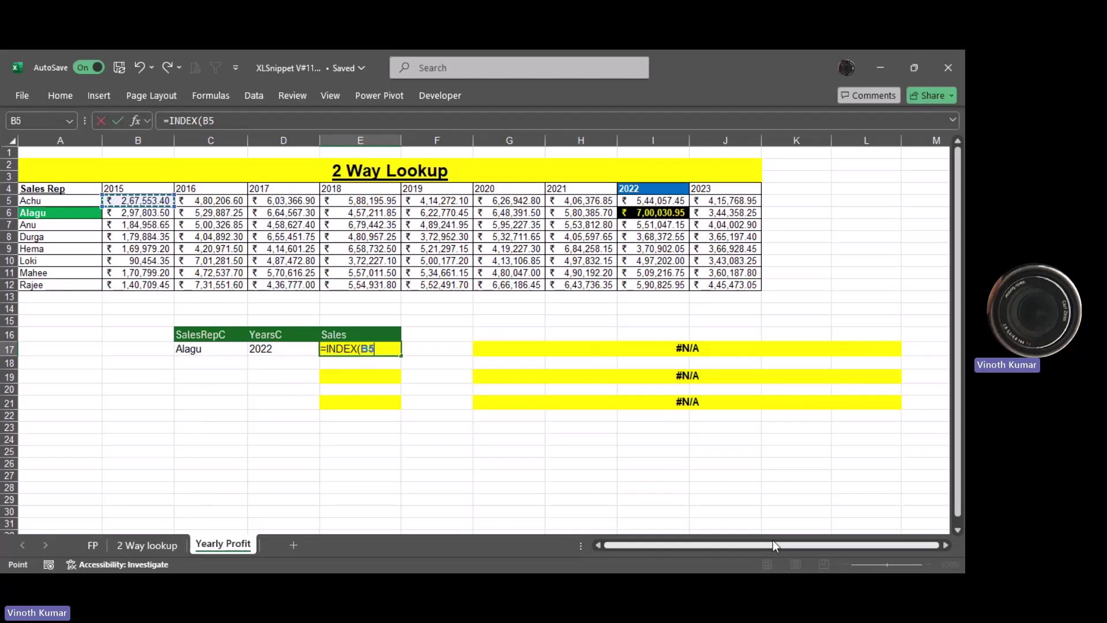
key(ctrl+shift+Right)
key(ctrl+shift+Down)
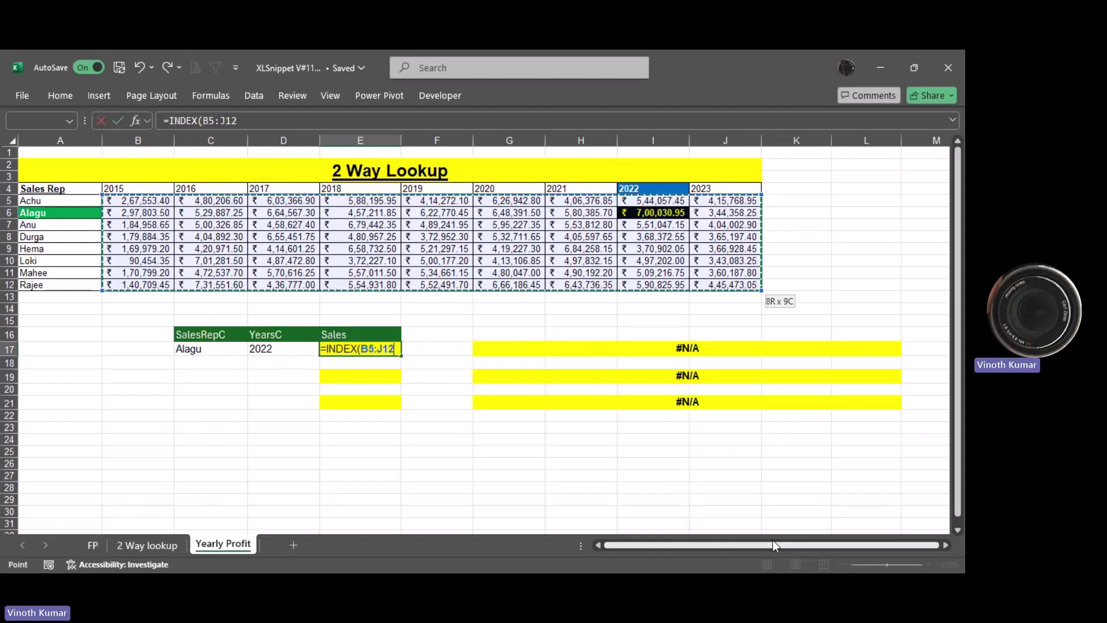
key(F4)
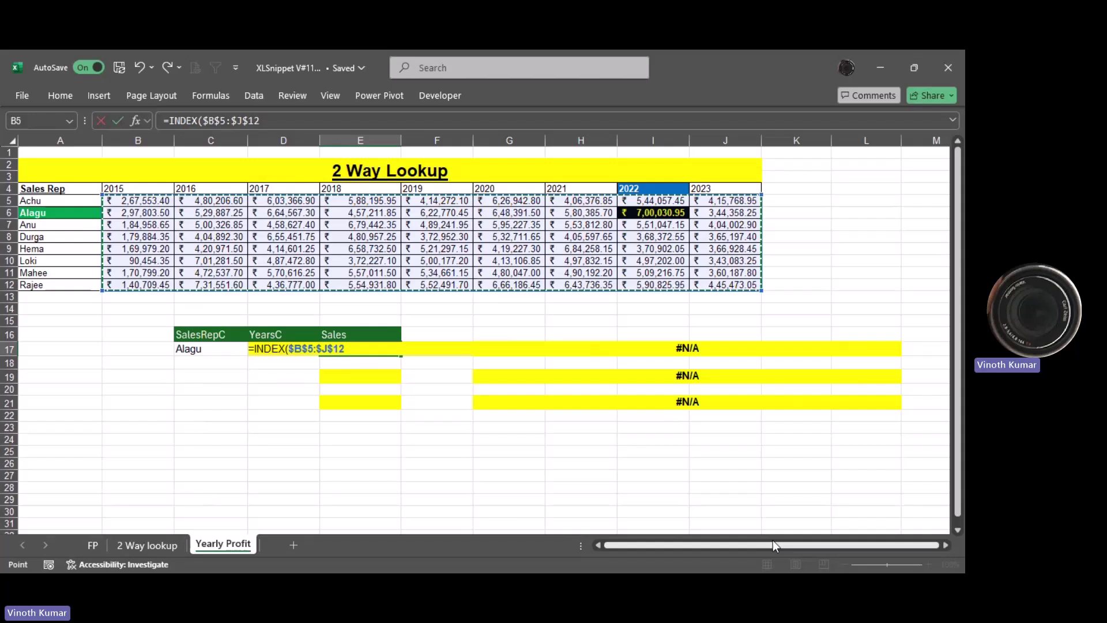
Step: Add the row argument MATCH(C17,$A$5:$A$12,0) for an exact rep match
text(,)
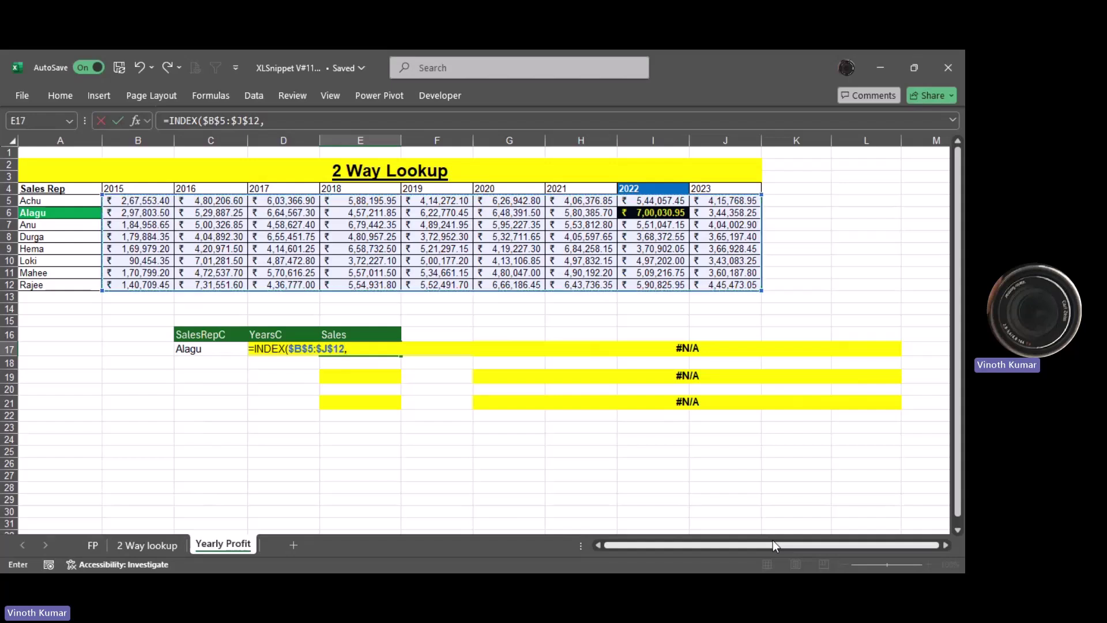
text(mat)
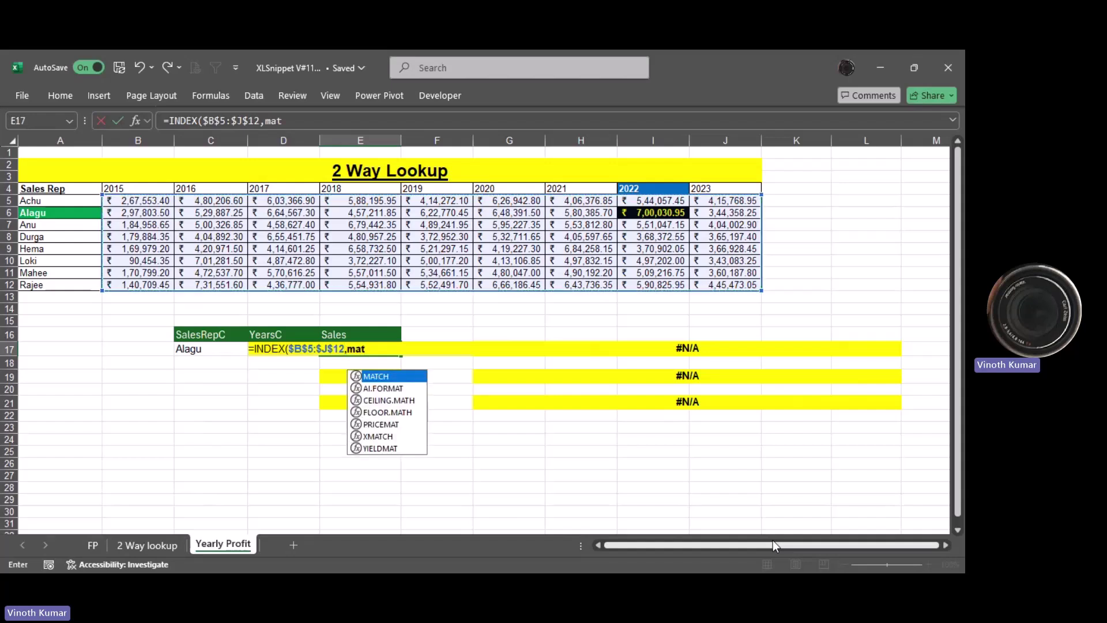
key(Tab)
key(Left)
key(Left)
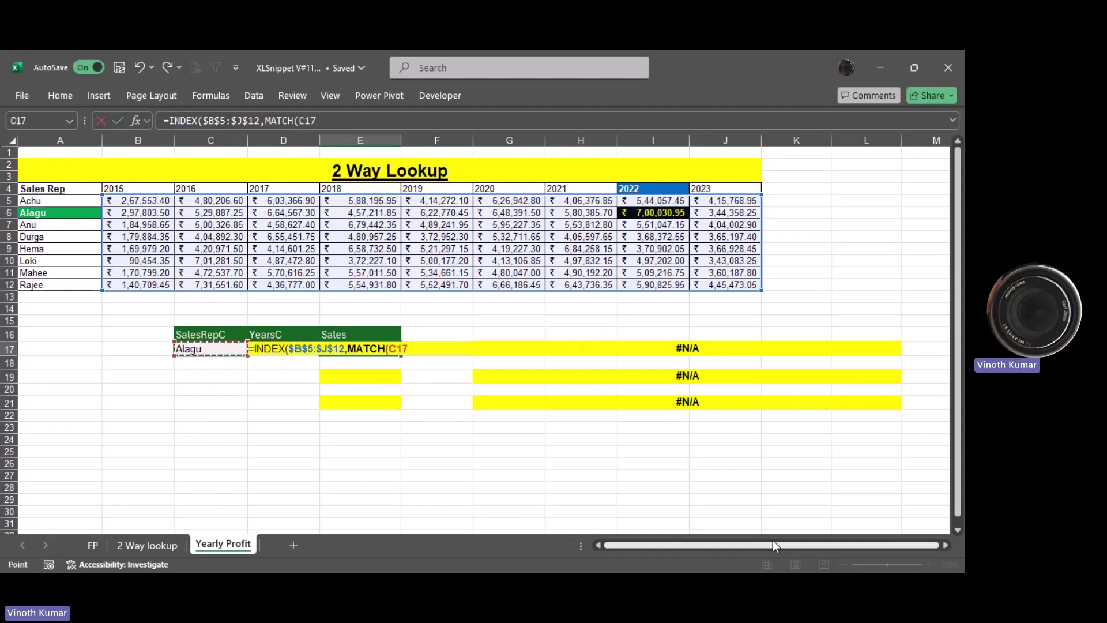
text(,)
key(Left)
key(Left)
key(Left)
key(Left)
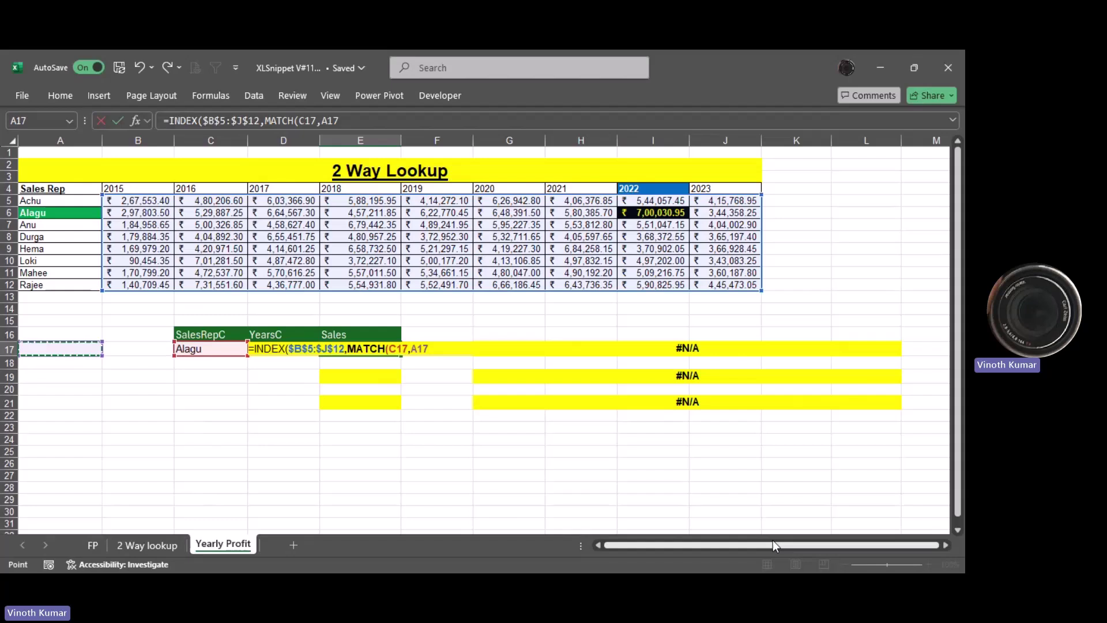
key(Up)
key(Up)
key(Up)
key(Up)
key(Up)
key(shift+Up)
key(shift+Up)
key(shift+Up)
key(shift+Up)
key(shift+Up)
key(shift+Up)
key(shift+Up)
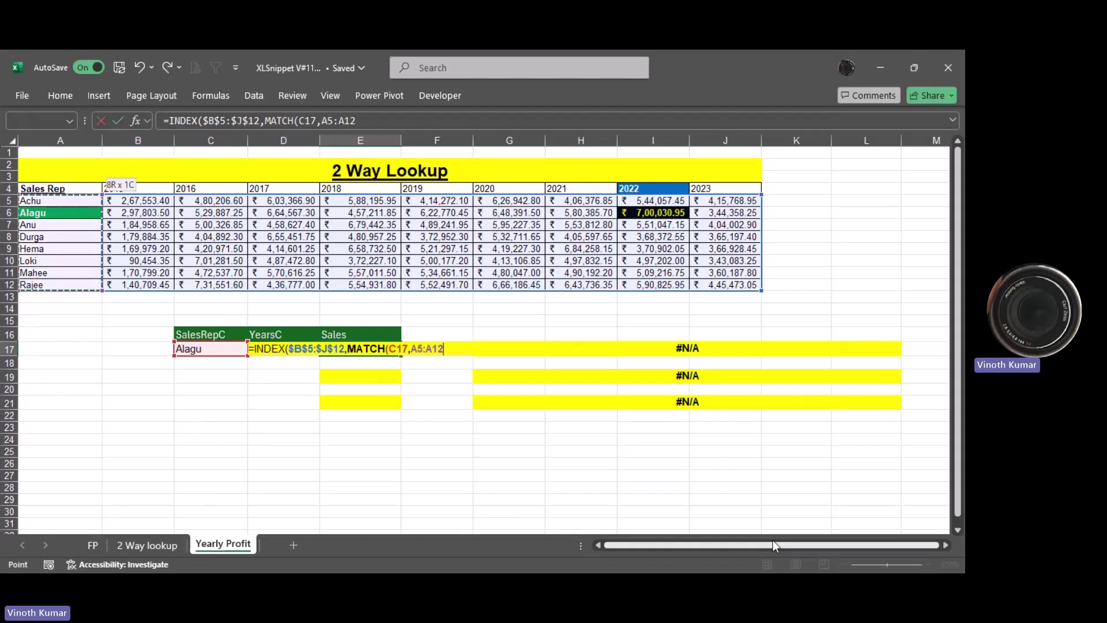
key(F4)
text(,)
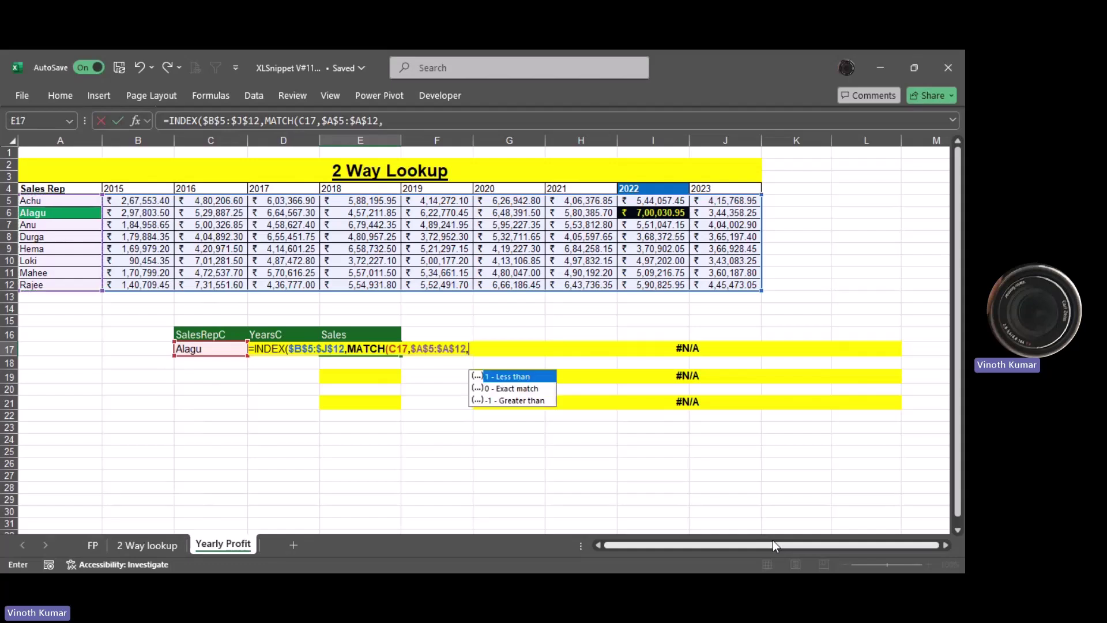
key(Down)
key(Tab)
Step: Add the column argument MATCH(D17,$B$4:$J$4,0) and enter the formula, returning 7,00,030.95
text(),)
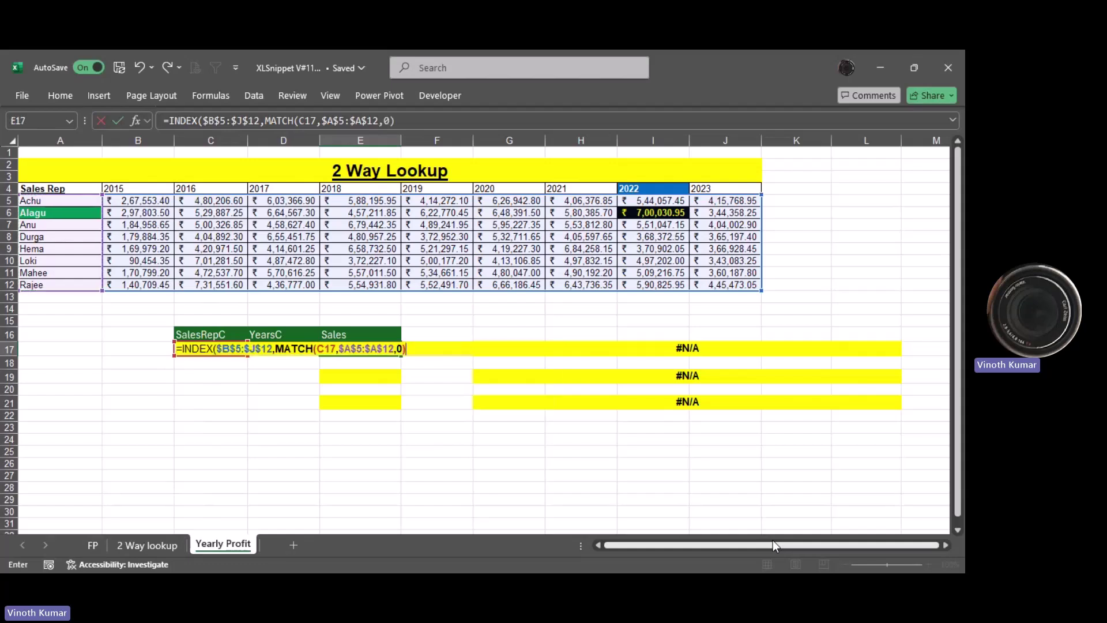
text(mat)
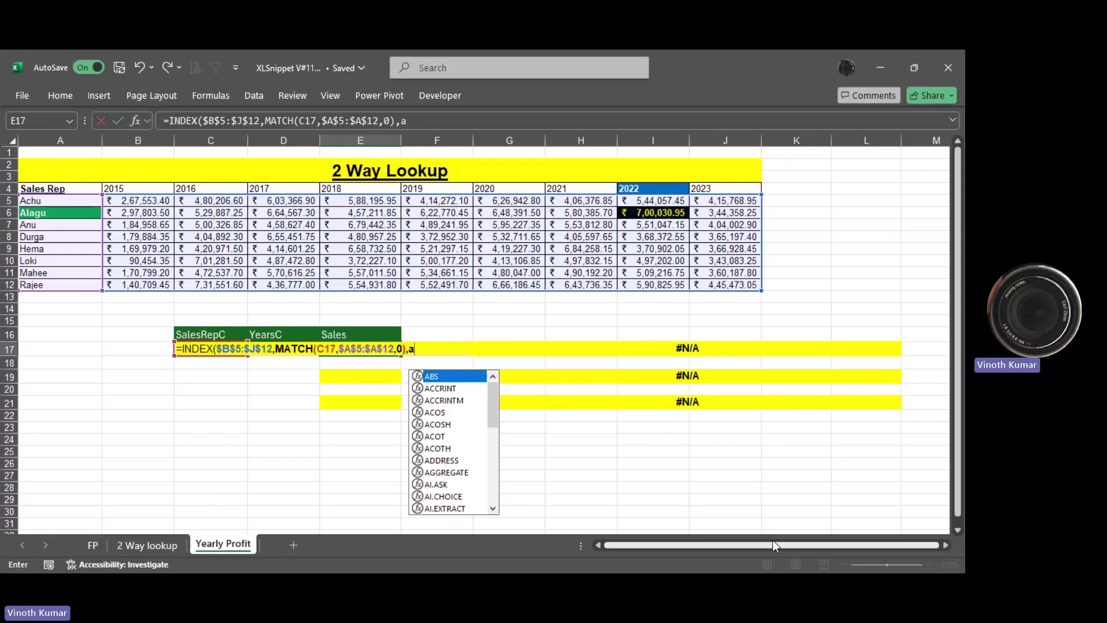
key(Tab)
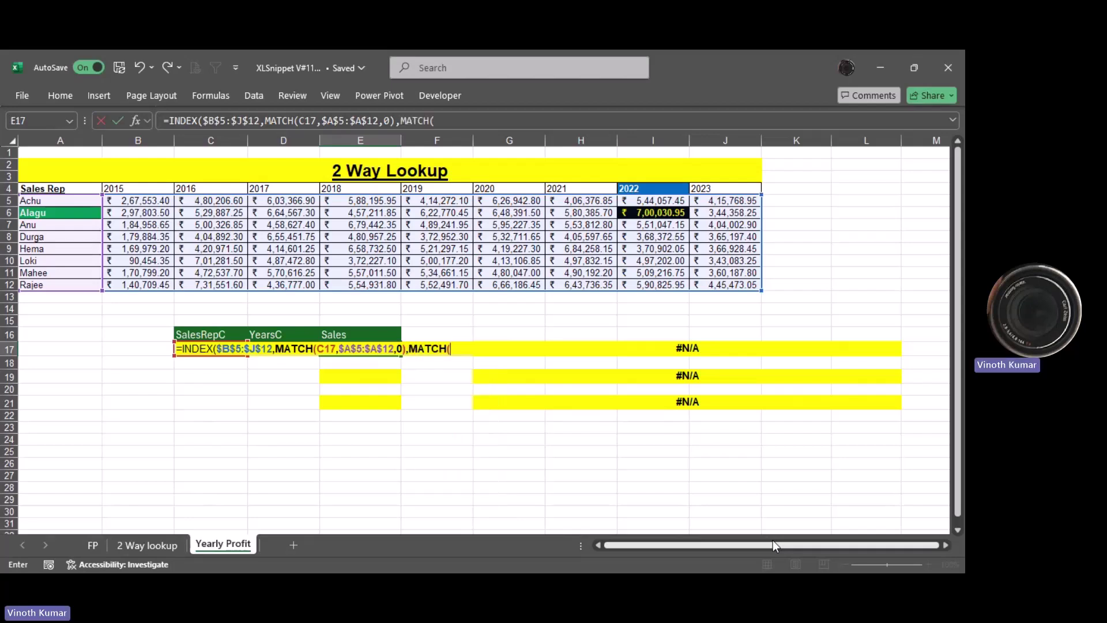
key(Left)
text(,)
key(Left)
key(Left)
key(Left)
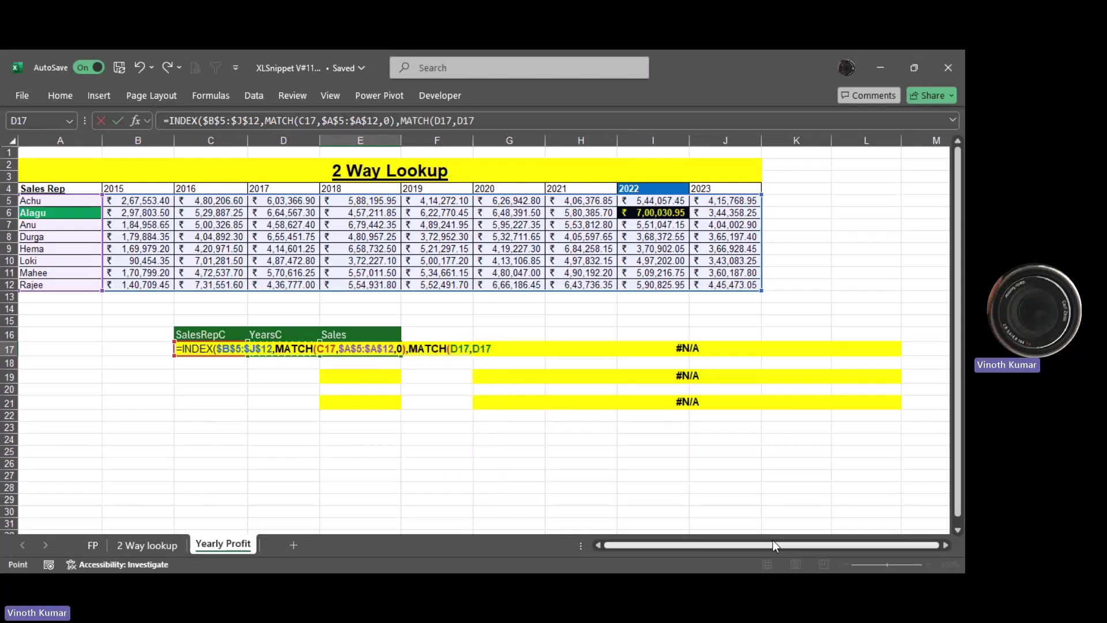
key(ctrl+Up)
key(ctrl+Up)
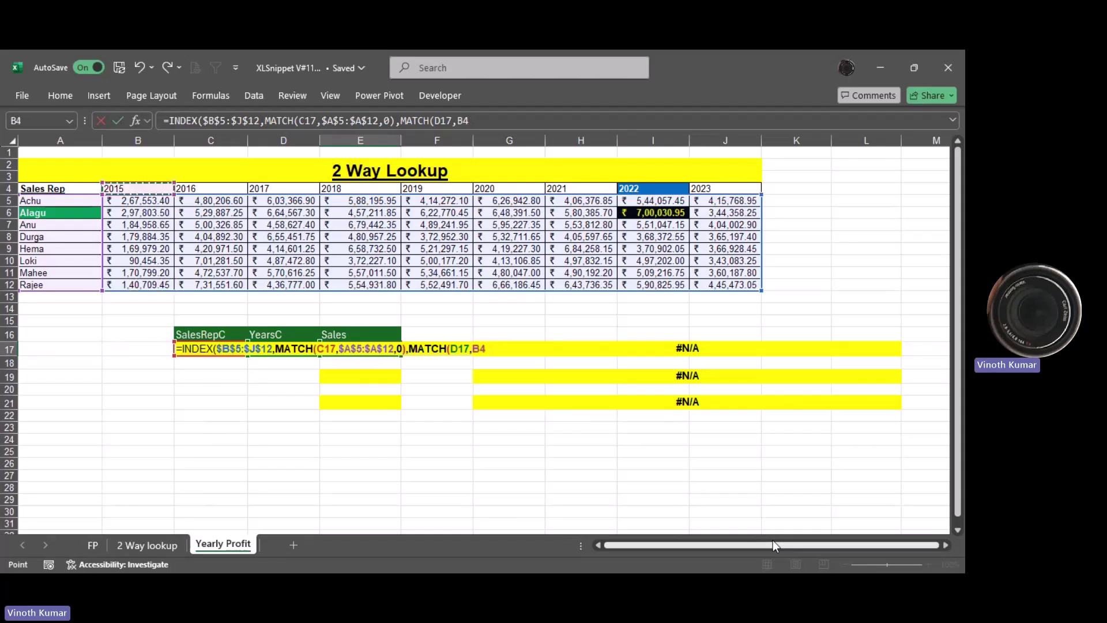
key(ctrl+shift+Right)
key(F4)
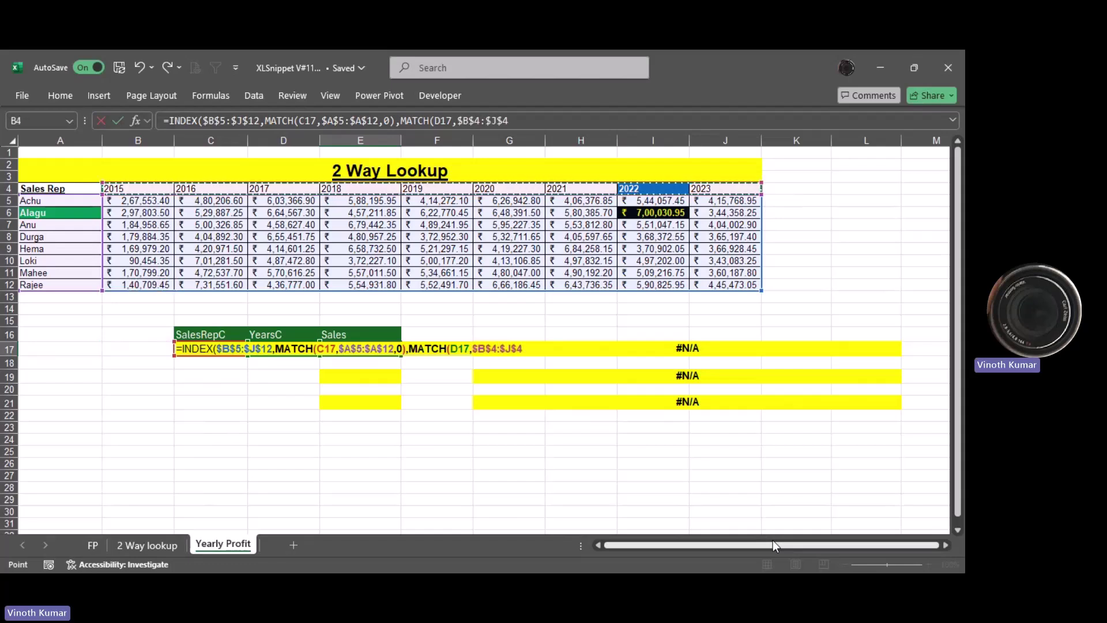
text(,0)))
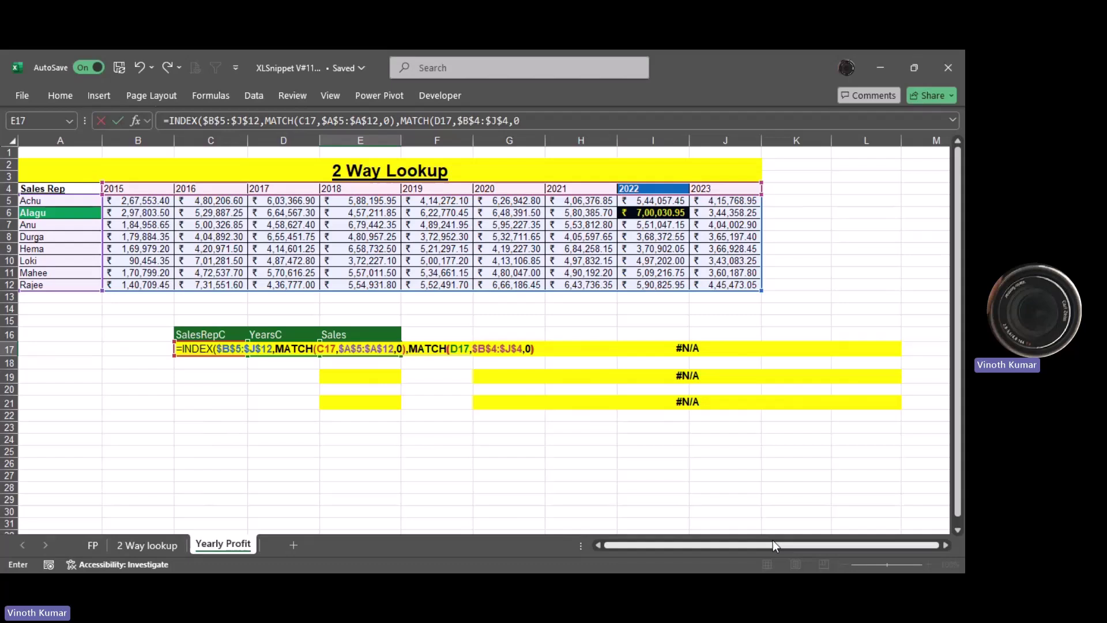
key(Return)
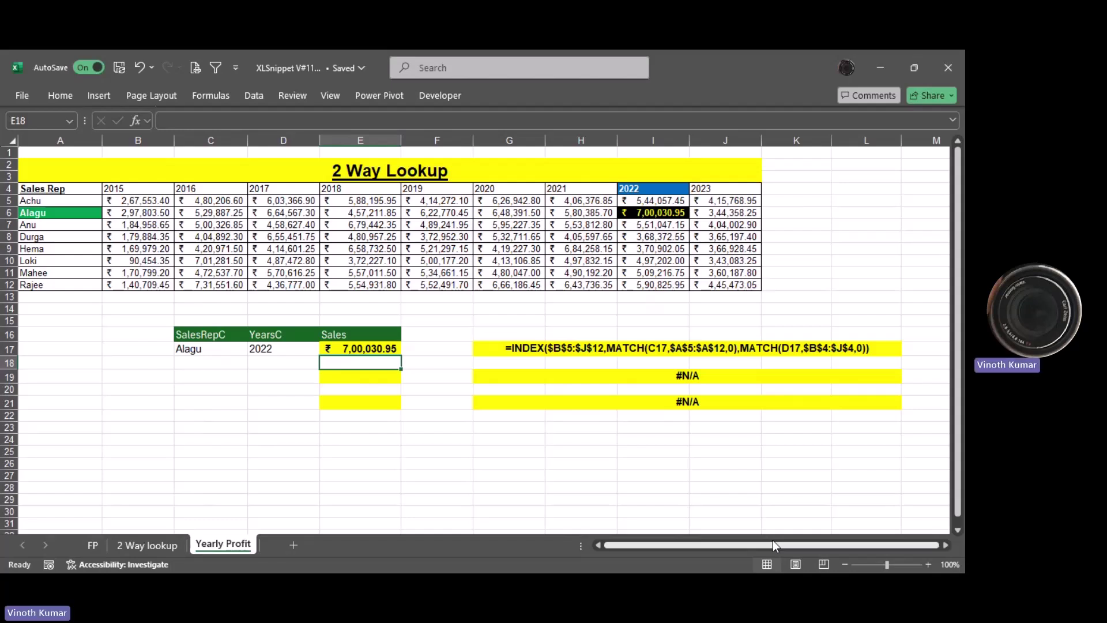
Step: Pick a different sales rep in C17 and 2020 in D17, giving sales of 4,13,106.85
click(227, 351)
click(254, 349)
click(216, 425)
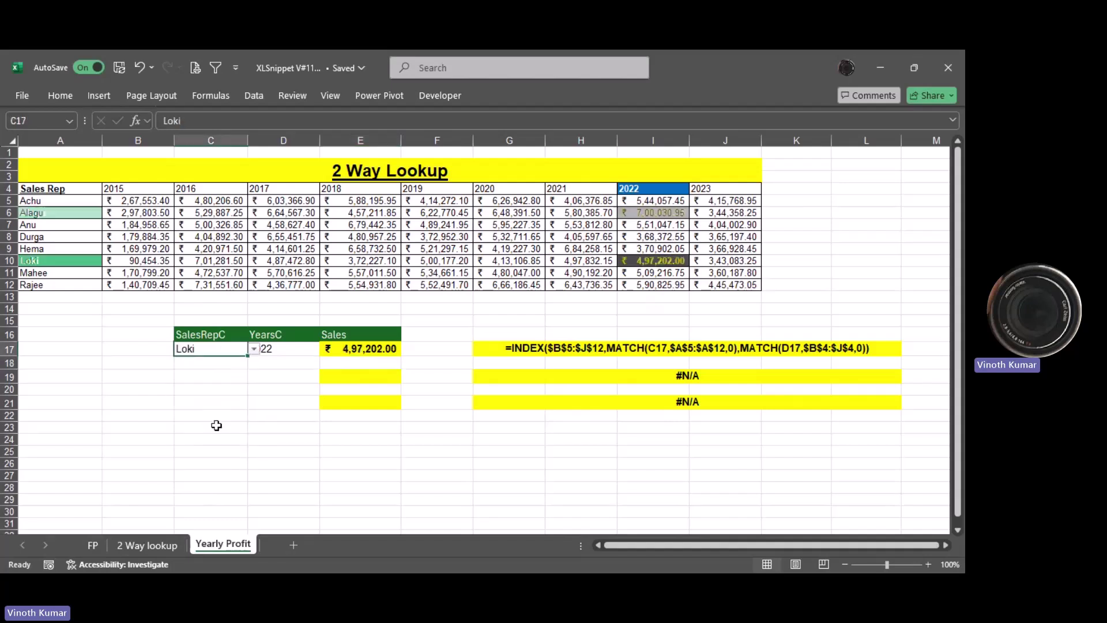
click(283, 349)
click(327, 349)
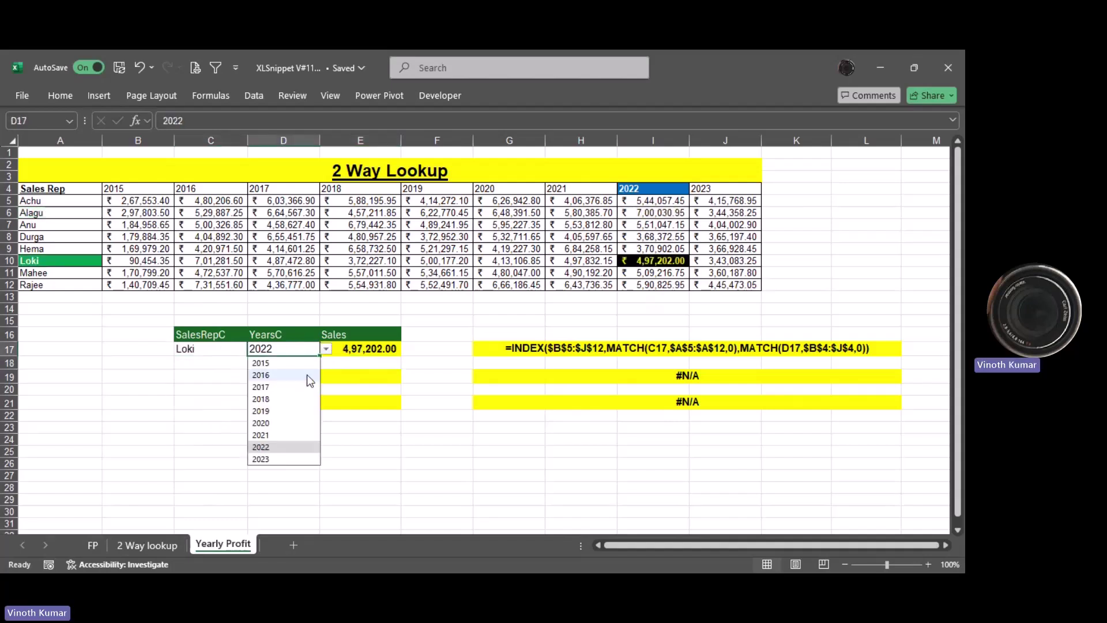
click(261, 423)
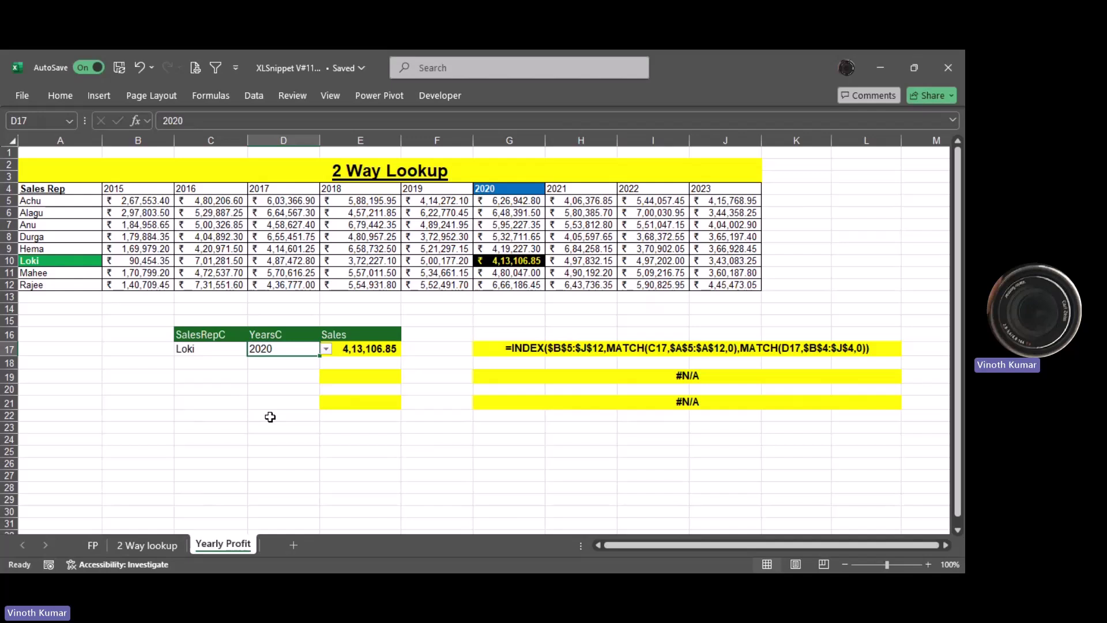
Step: Start an INDEX formula in E19 over the sales range B5:J12
key(Right)
key(Down)
key(Down)
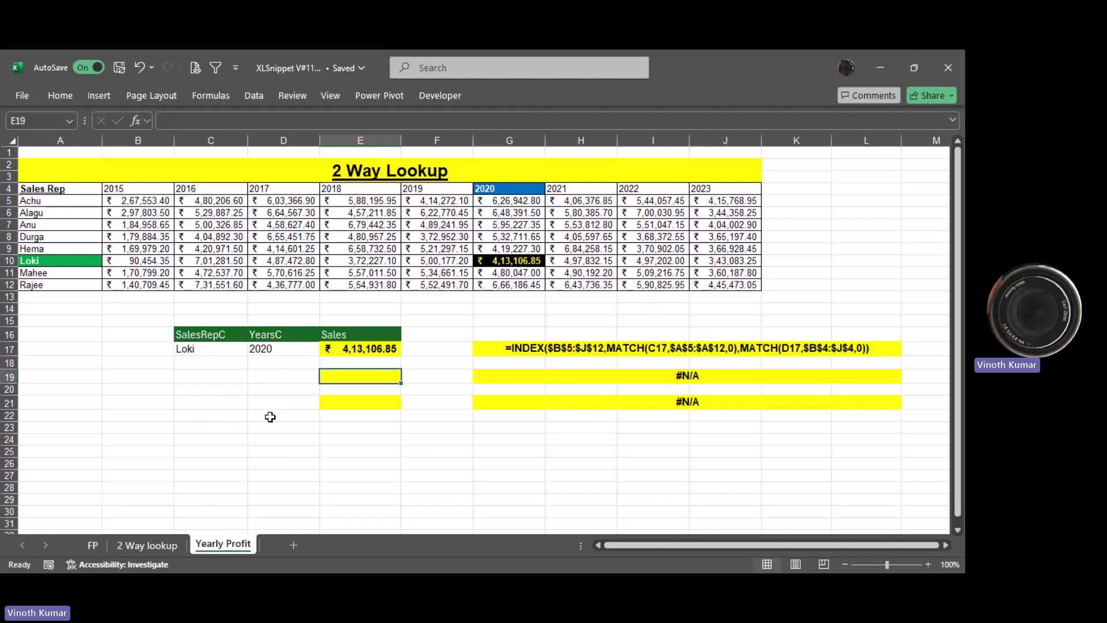
text(=inde)
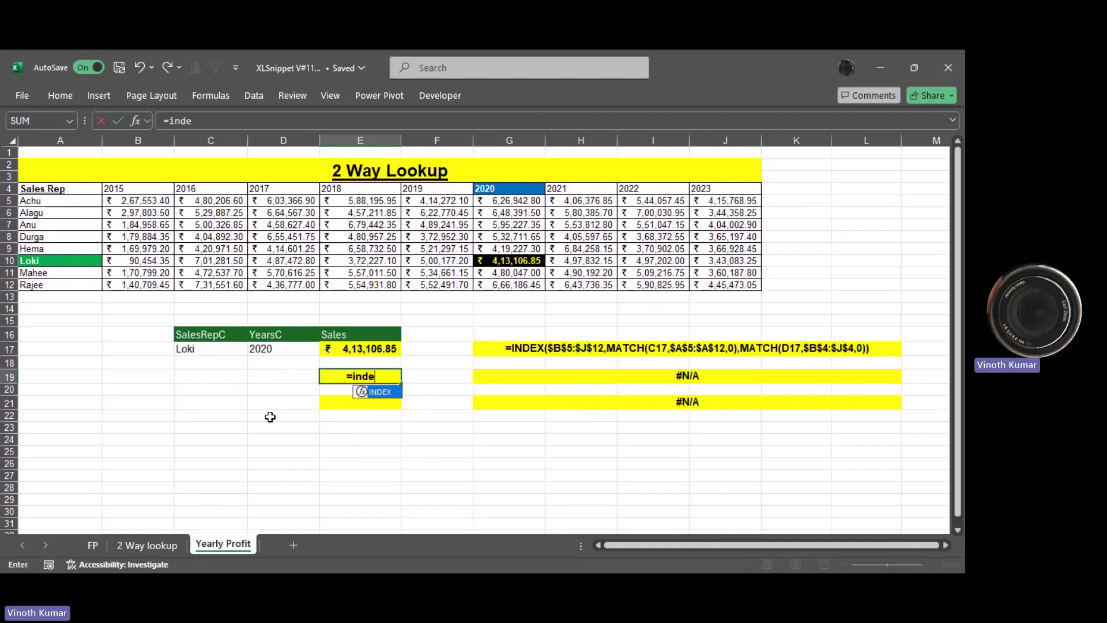
key(Tab)
key(Left)
key(Left)
key(Left)
key(Up)
key(ctrl+Up)
key(ctrl+Up)
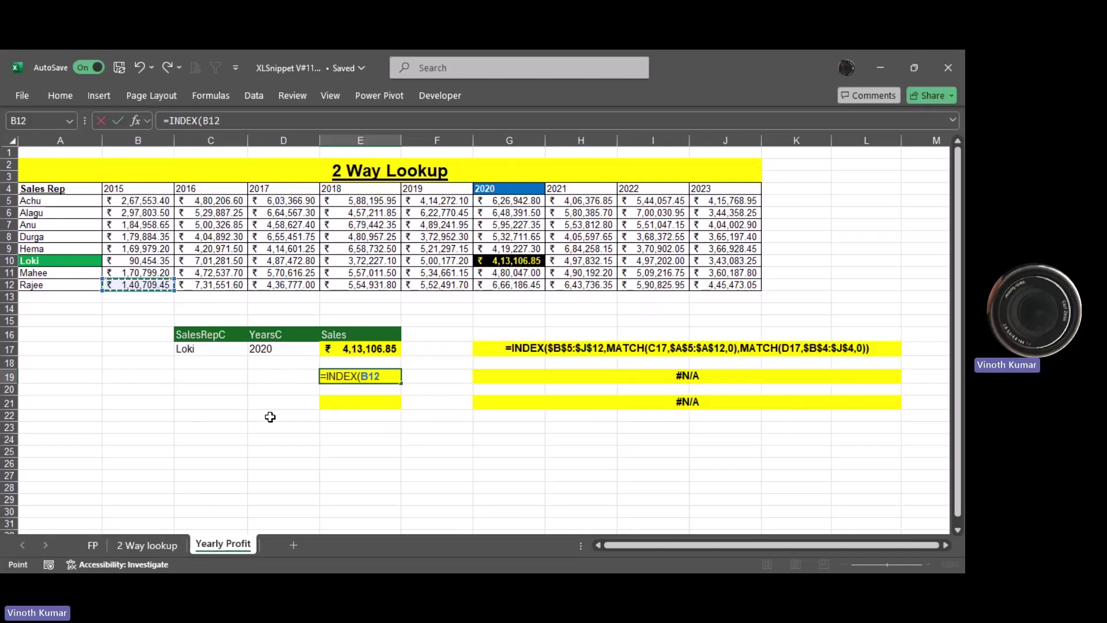
key(Down)
key(ctrl+shift+Right)
key(ctrl+shift+Down)
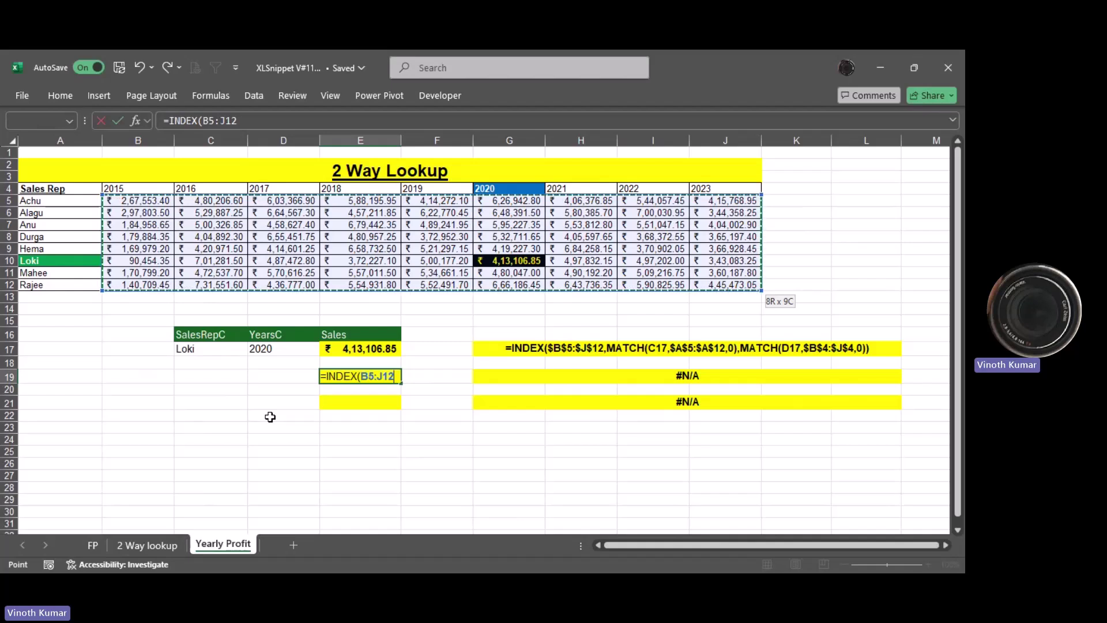
Step: Add the row argument XMATCH(C17,A5:A12) to find the chosen rep
text(,)
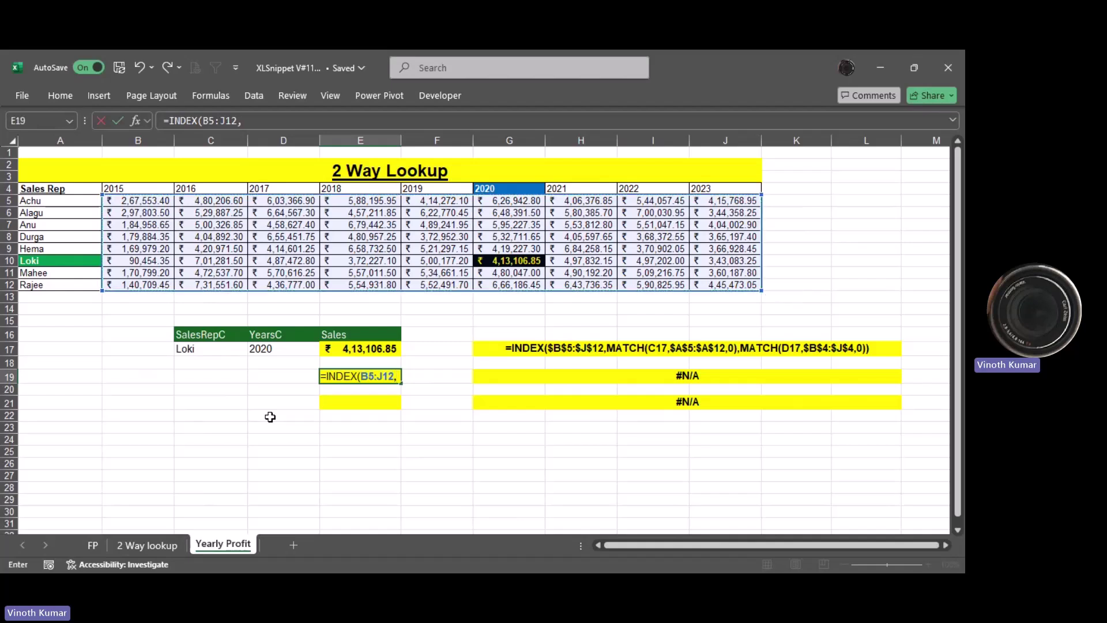
text(xmat)
key(Tab)
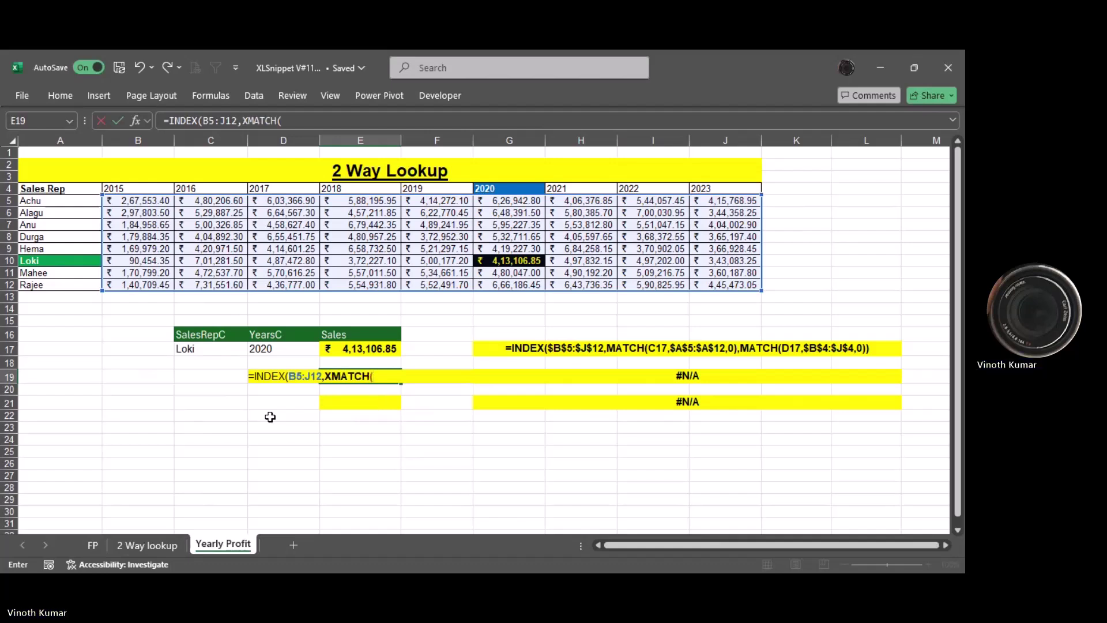
key(Left)
key(Left)
key(Up)
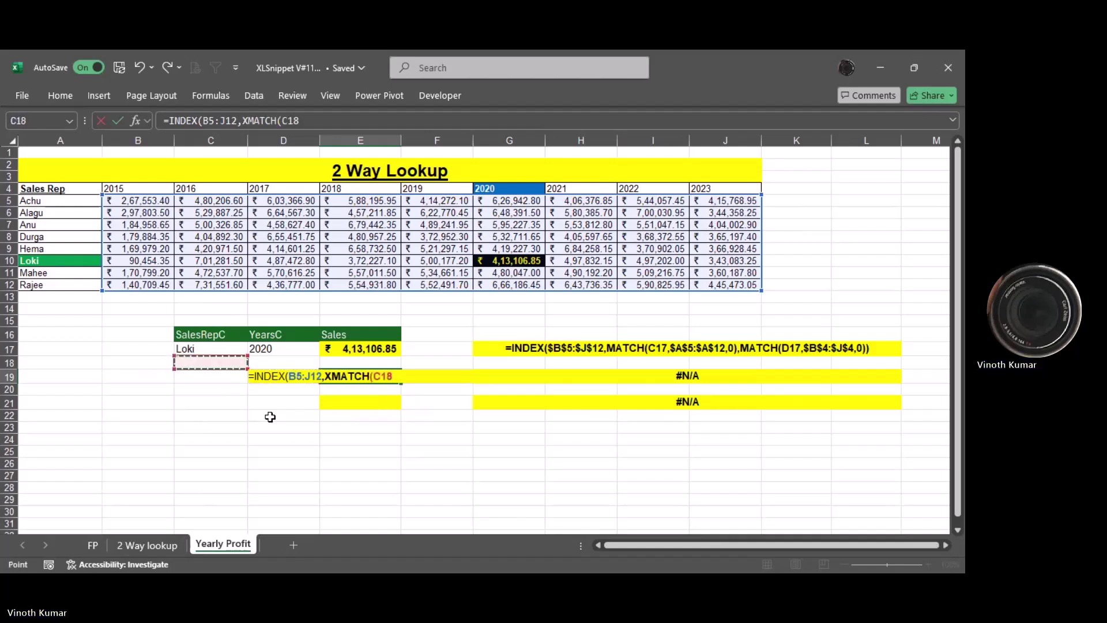
key(Up)
text(,)
key(Left)
key(Left)
key(Left)
key(Left)
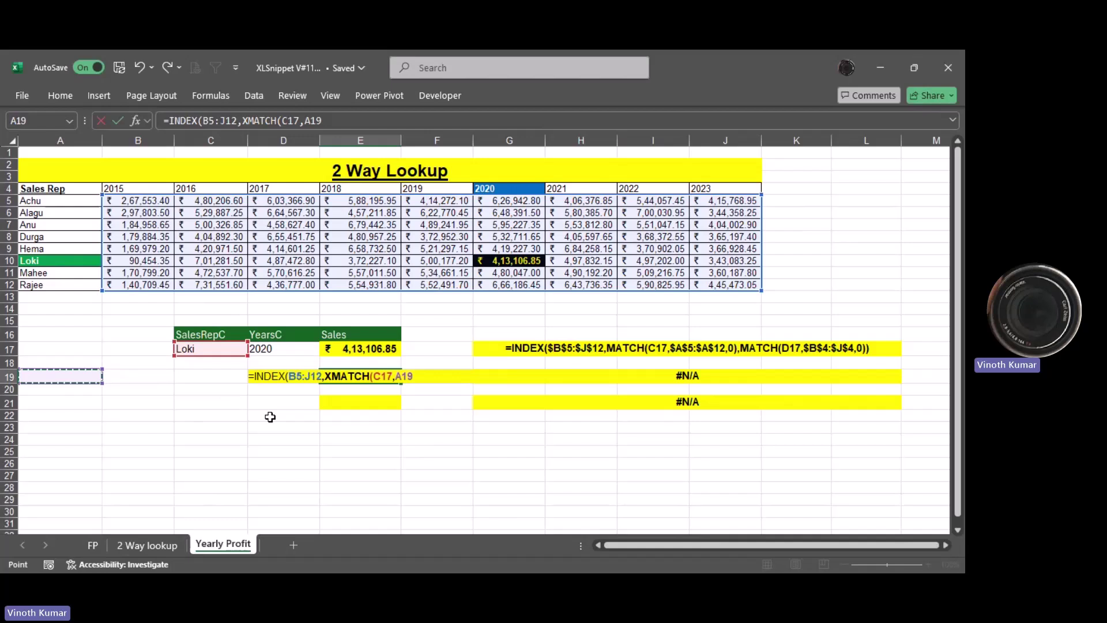
key(ctrl+Up)
key(ctrl+Up)
key(Down)
key(ctrl+shift+Down)
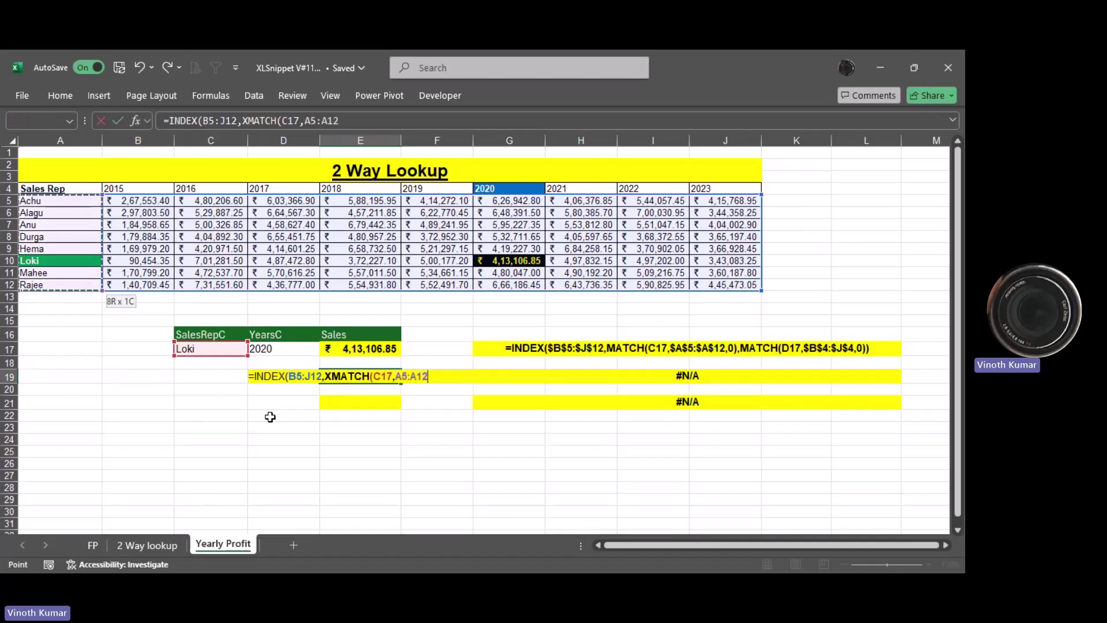
text())
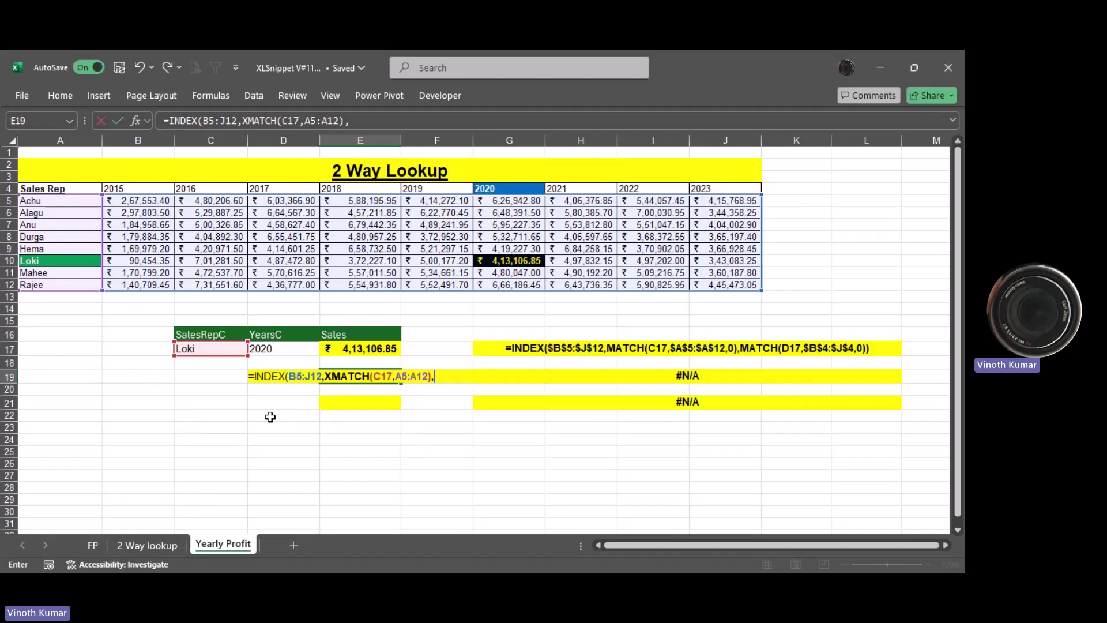
Step: Add the column argument XMATCH(D17,B4:J4) and enter the formula, returning 4,13,106.85
text(,xmat)
key(Tab)
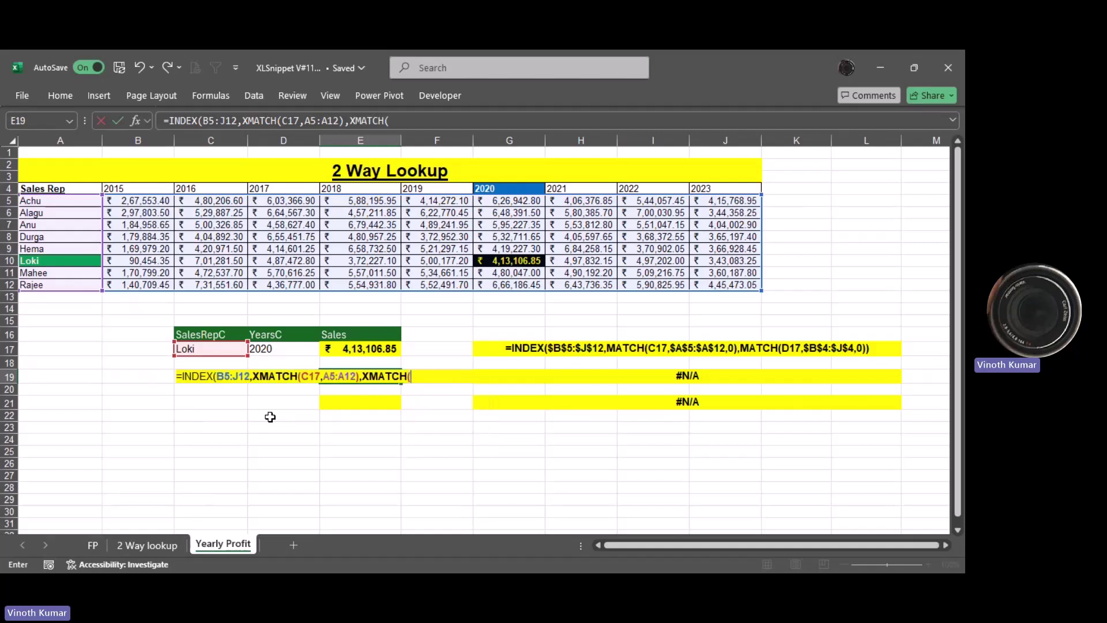
key(Left)
key(Up)
key(Up)
text(,)
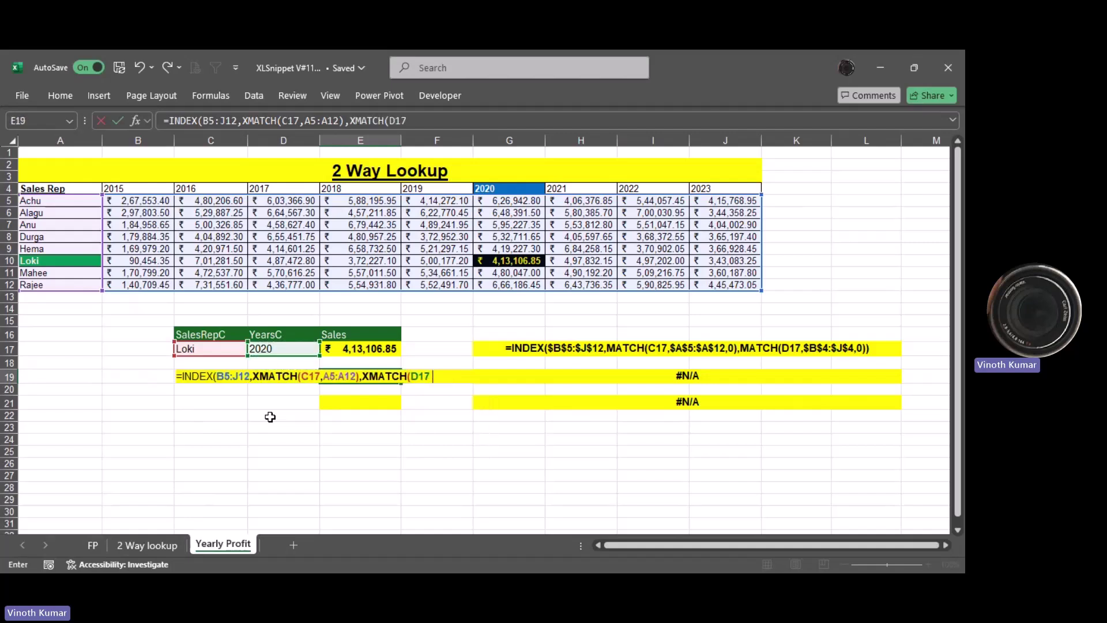
key(Left)
key(Left)
key(Left)
key(Left)
key(Right)
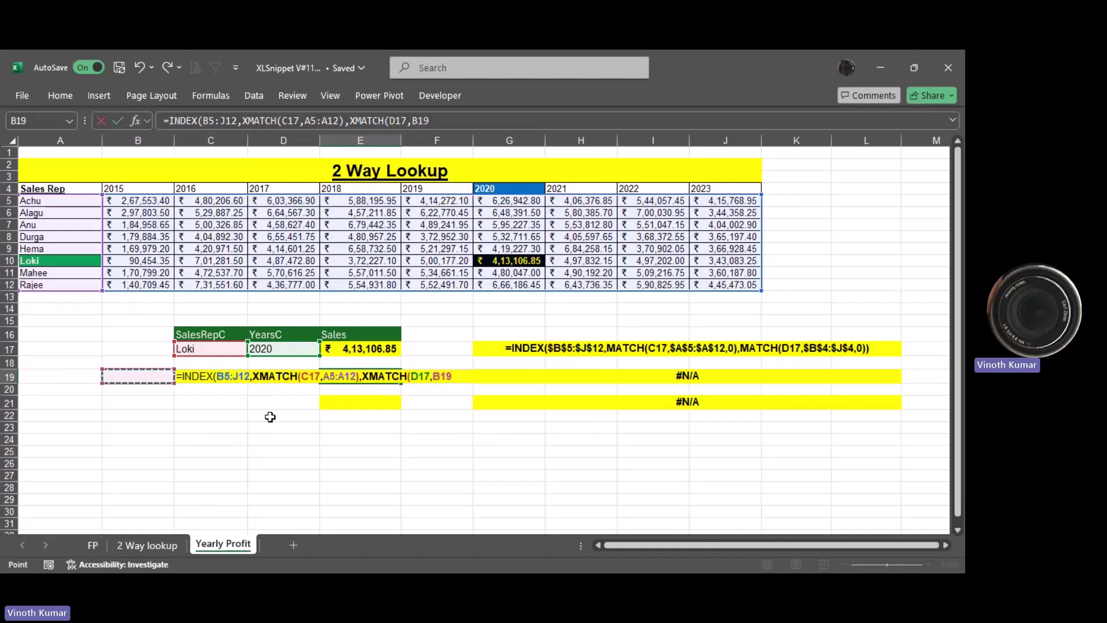
key(ctrl+Up)
key(ctrl+Up)
key(ctrl+shift+Right)
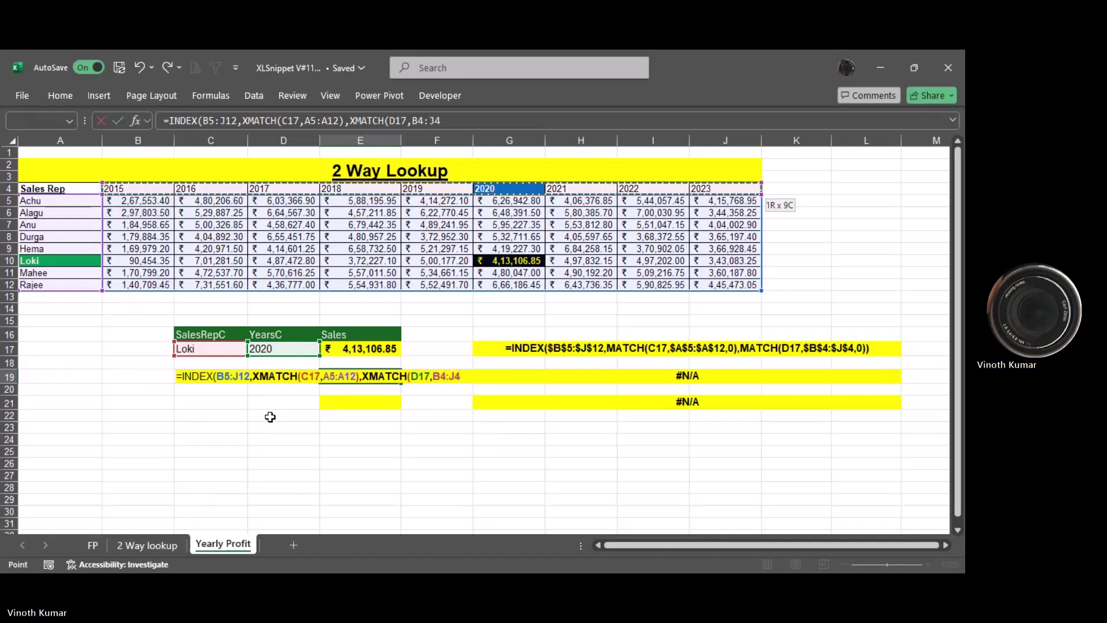
text())
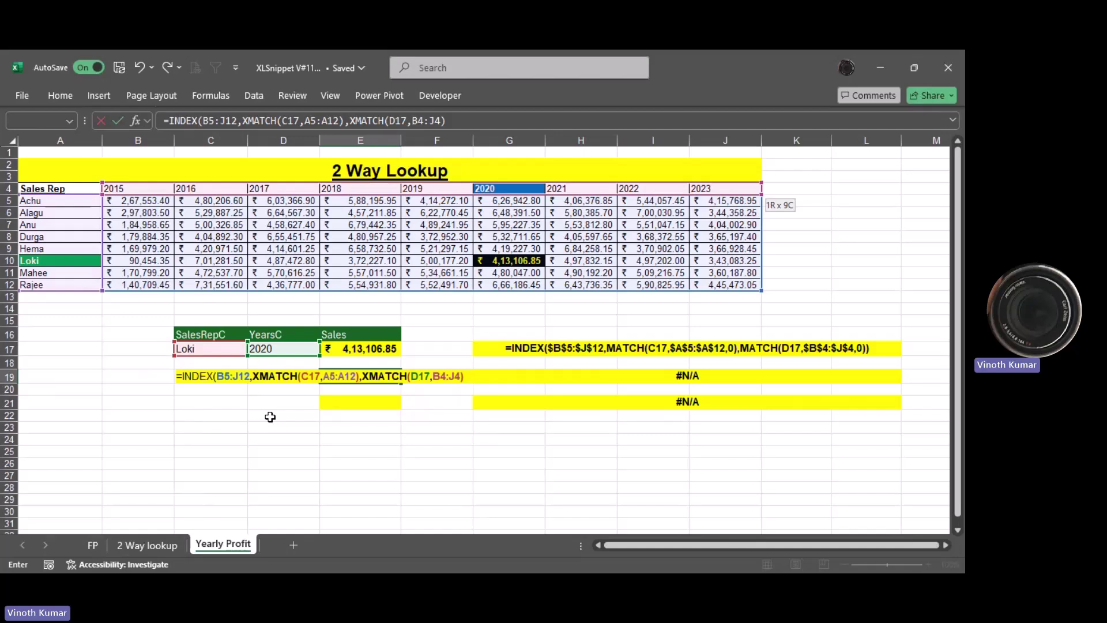
text())
key(Return)
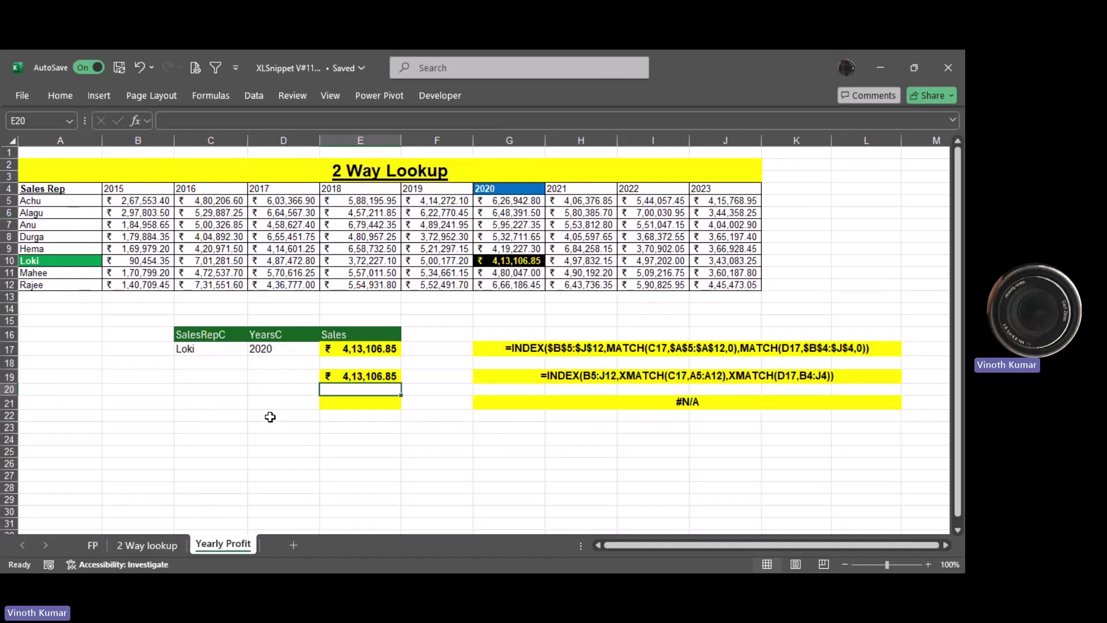
Step: Begin a =XLOOKUP( formula in cell E21
key(Down)
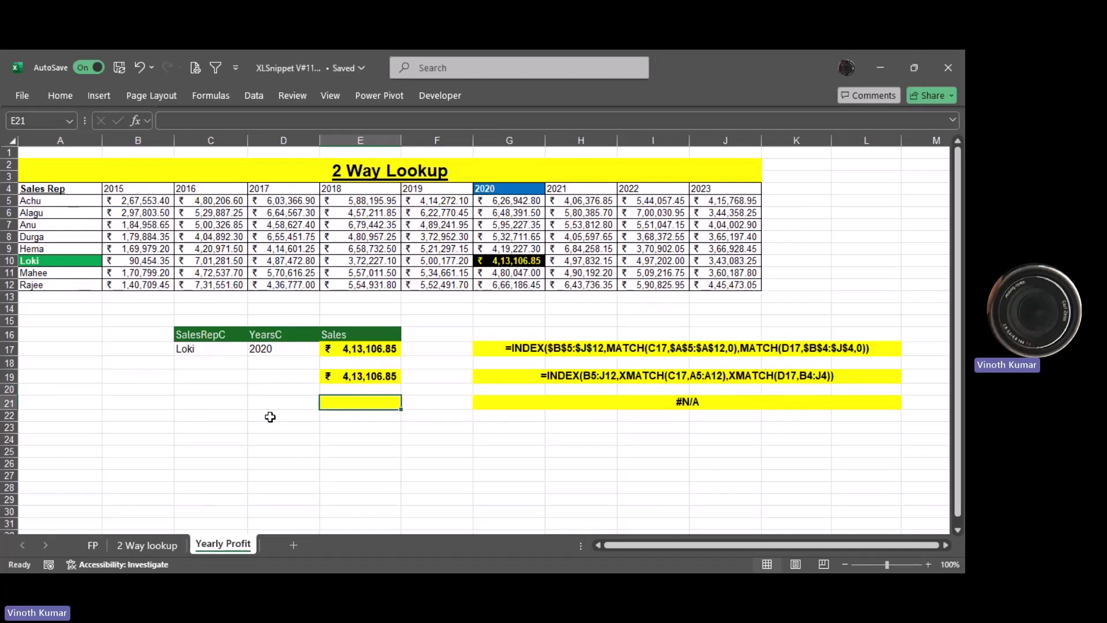
text(=XLOOKUP()
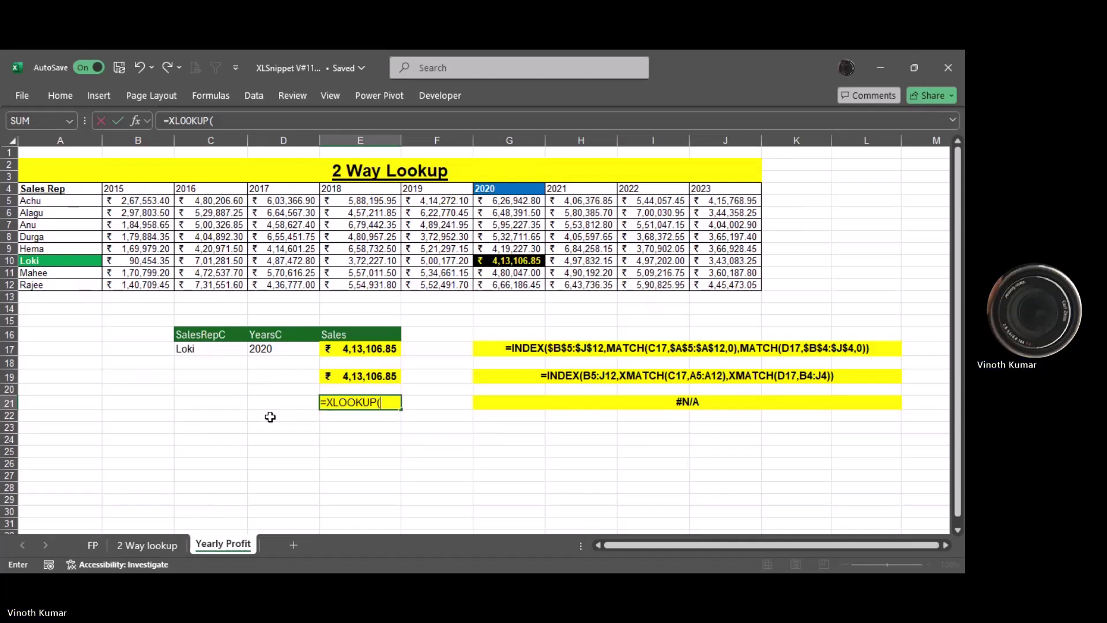
Step: Set the XLOOKUP lookup value to C17 and lookup array to A5:A12
key(Left)
key(Left)
key(Up)
key(Up)
key(Up)
key(Up)
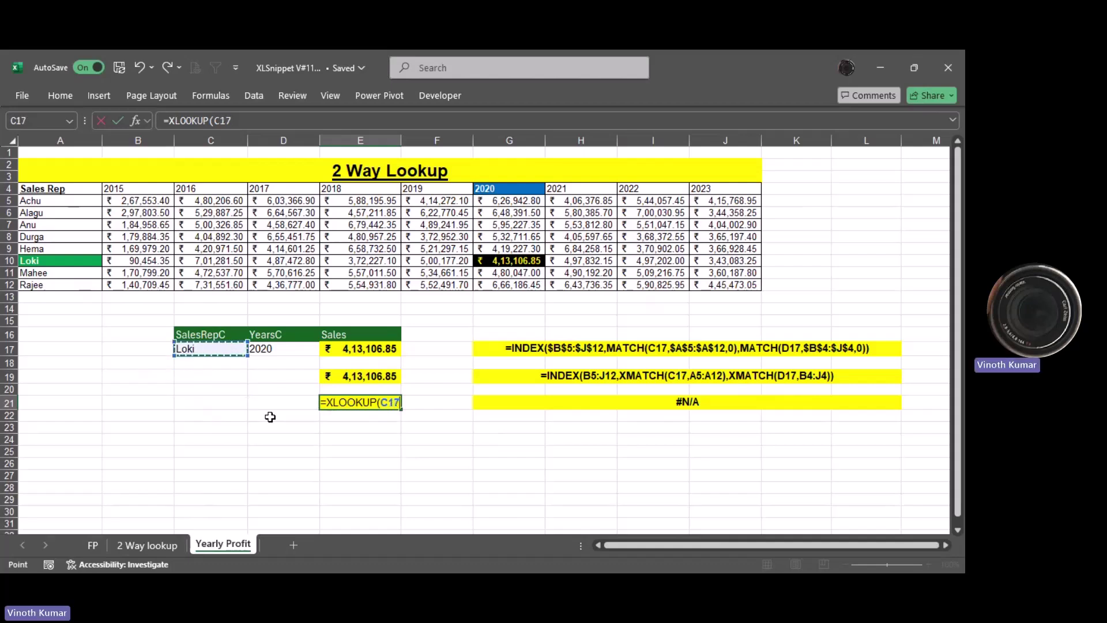
text(,)
key(Left)
key(Left)
key(Left)
key(Left)
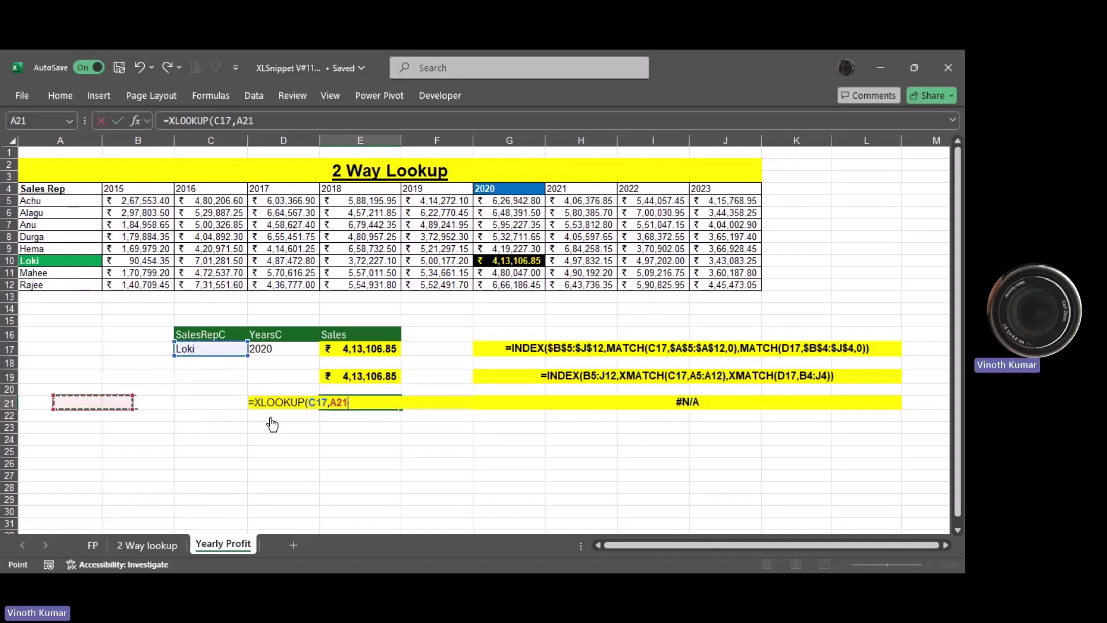
key(ctrl+Up)
key(ctrl+Up)
key(Down)
key(ctrl+shift+Down)
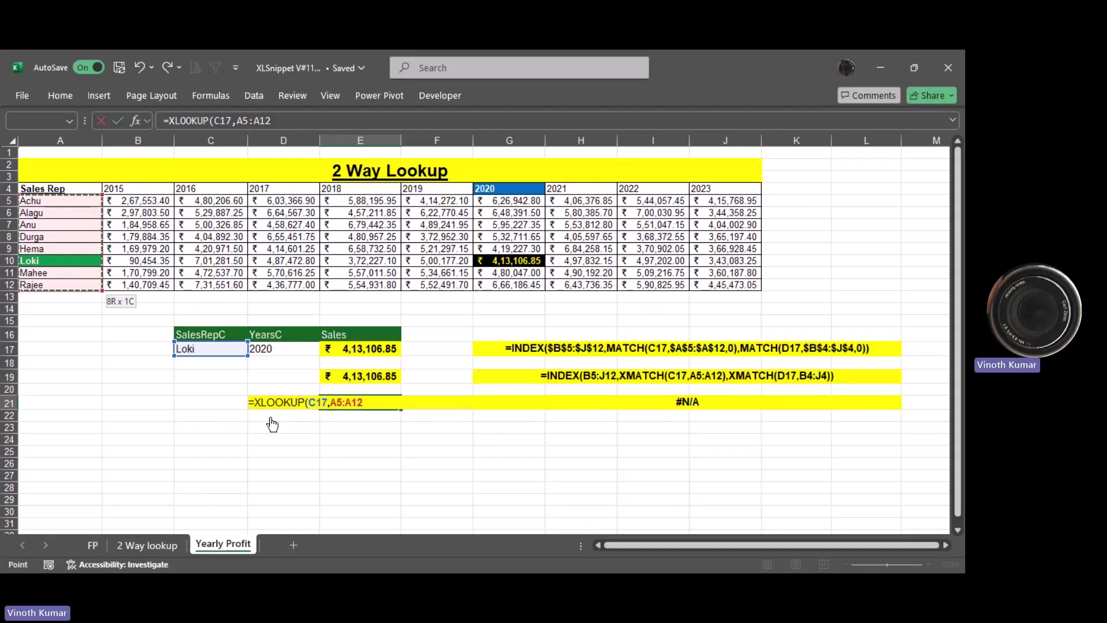
Step: Nest a second XLOOKUP as the return array, looking up D17 in B4:J4
text(,xl)
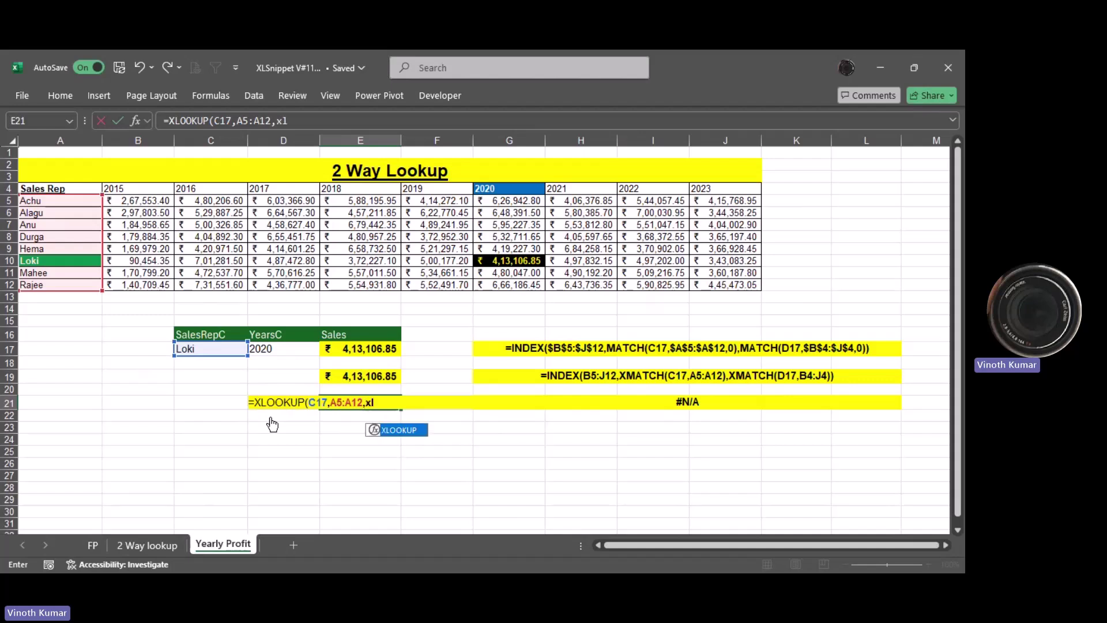
key(Tab)
key(Up)
key(Up)
key(Up)
key(Up)
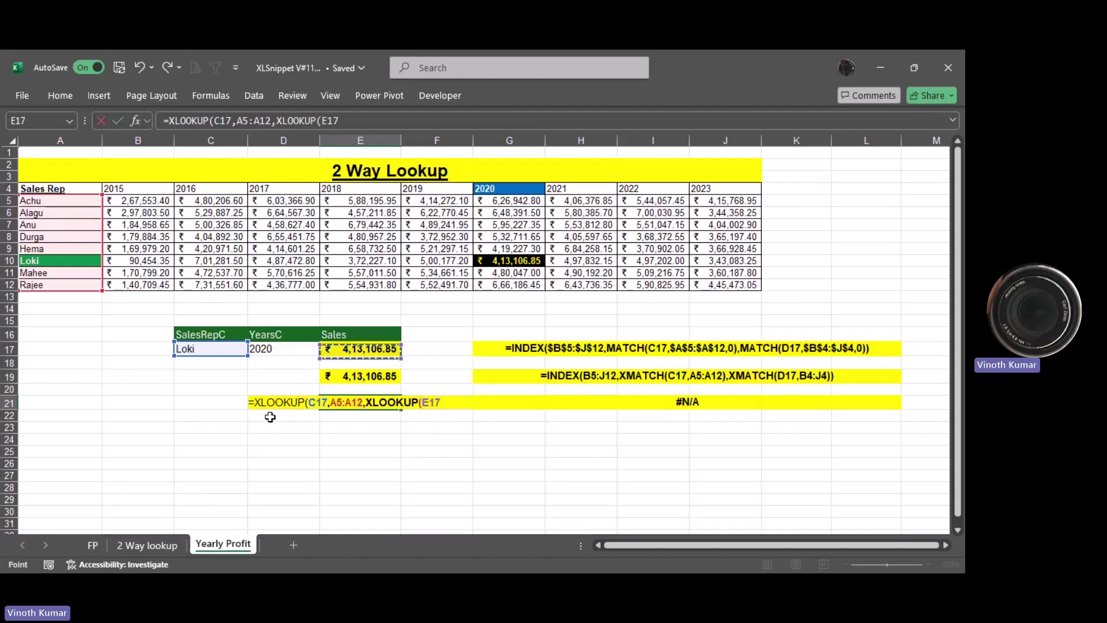
key(Left)
text(,)
key(Up)
key(Down)
key(Left)
key(Left)
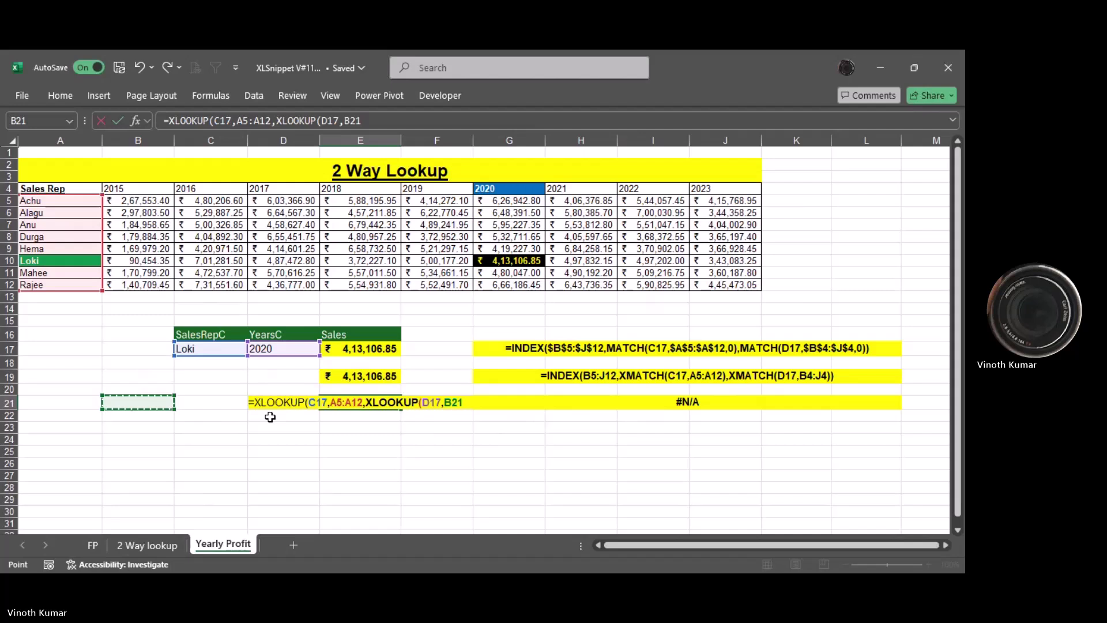
key(ctrl+Up)
key(ctrl+Up)
key(ctrl+shift+Right)
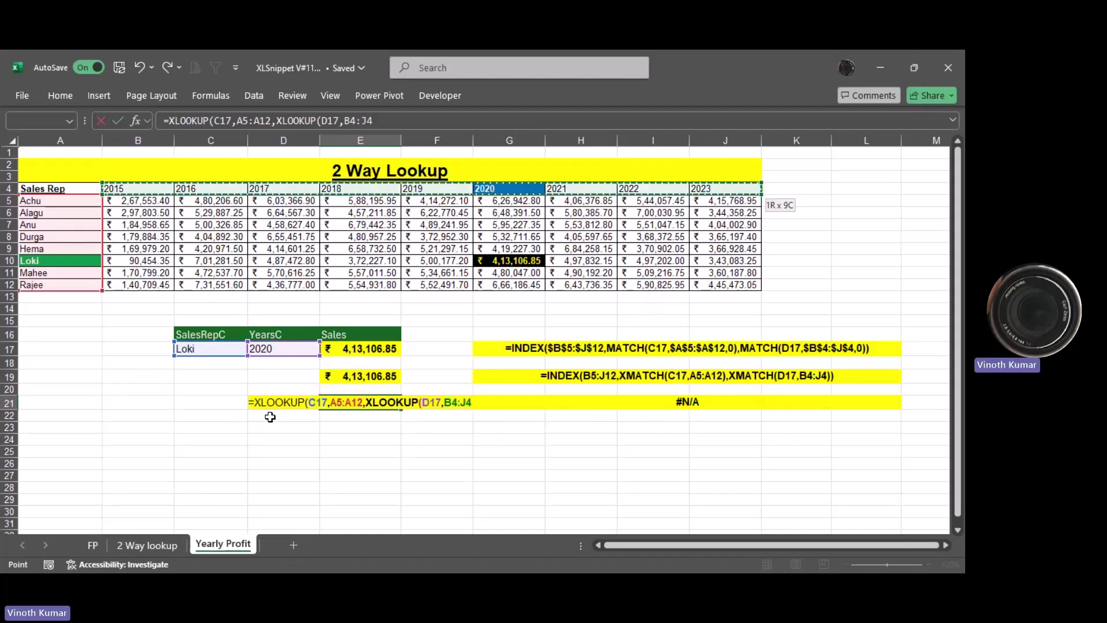
Step: Give the nested XLOOKUP the return range B5:J12 and enter it, returning 4,13,106.85
text(,)
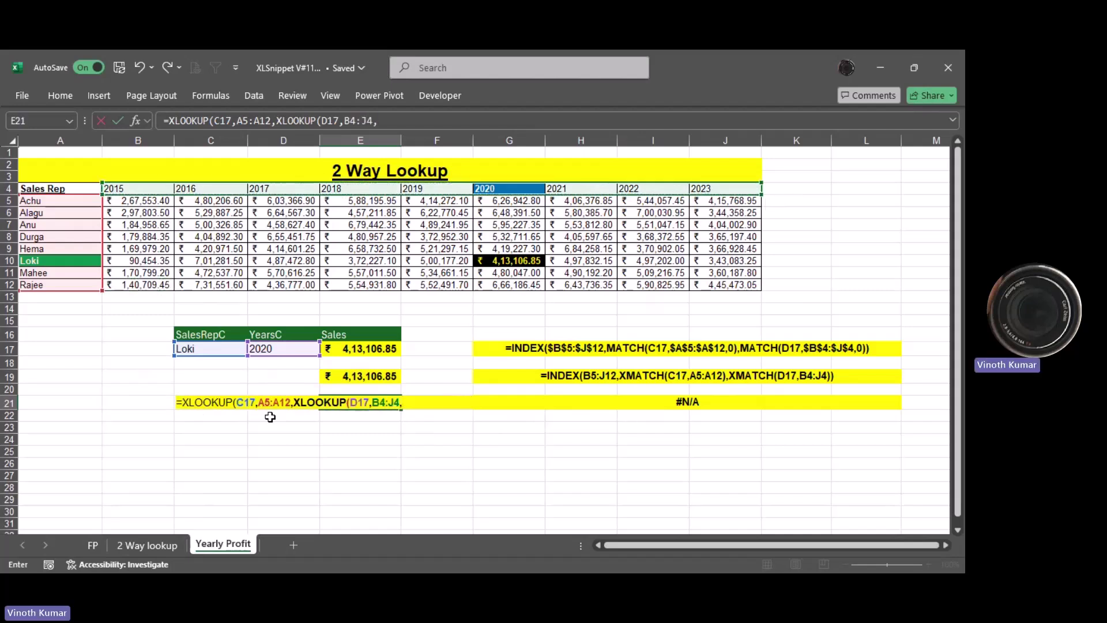
key(Down)
key(Left)
key(Left)
key(Left)
key(Left)
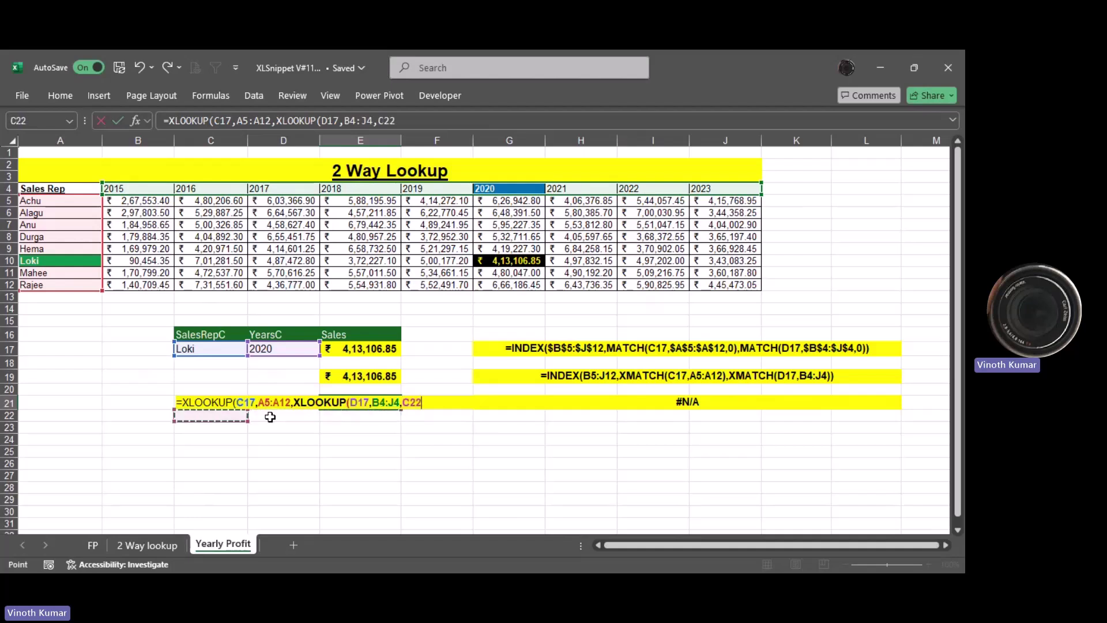
key(ctrl+Up)
key(ctrl+Right)
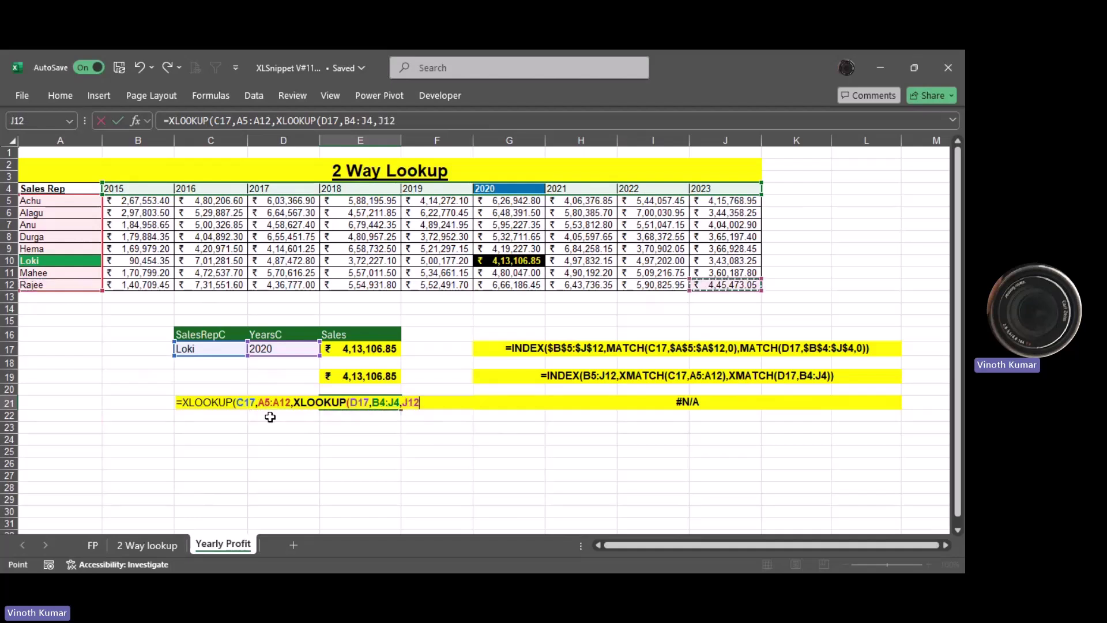
key(ctrl+Up)
key(Home)
key(Down)
key(Right)
key(ctrl+shift+Down)
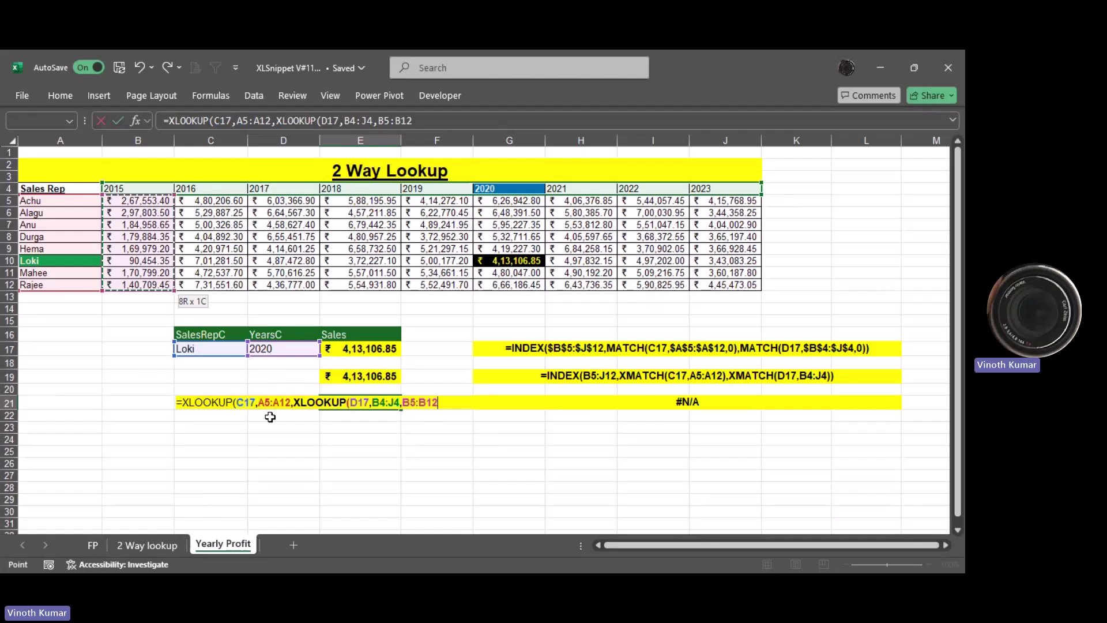
key(ctrl+shift+Right)
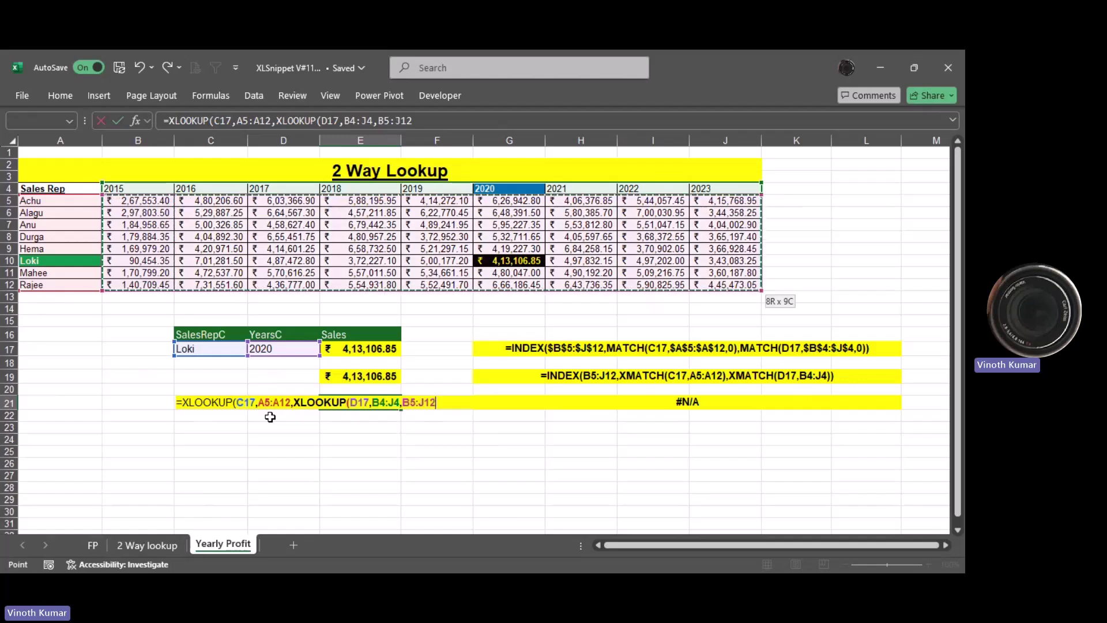
text()))
key(Return)
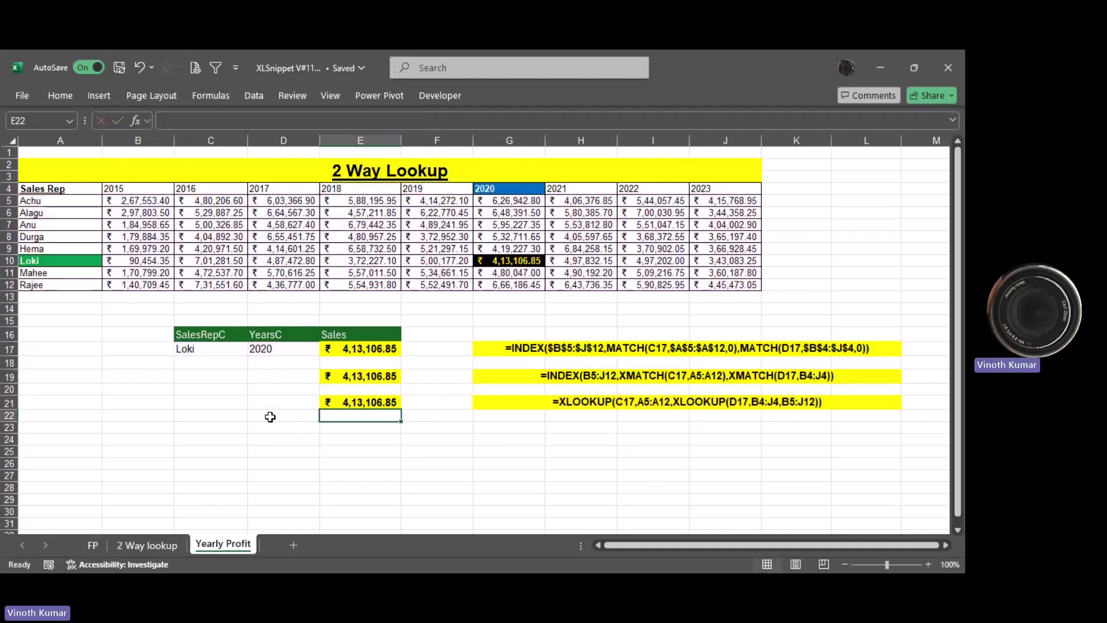
Step: Choose the last sales rep in C17 and 2018 in D17, updating all lookups to 5,54,931.80
click(211, 349)
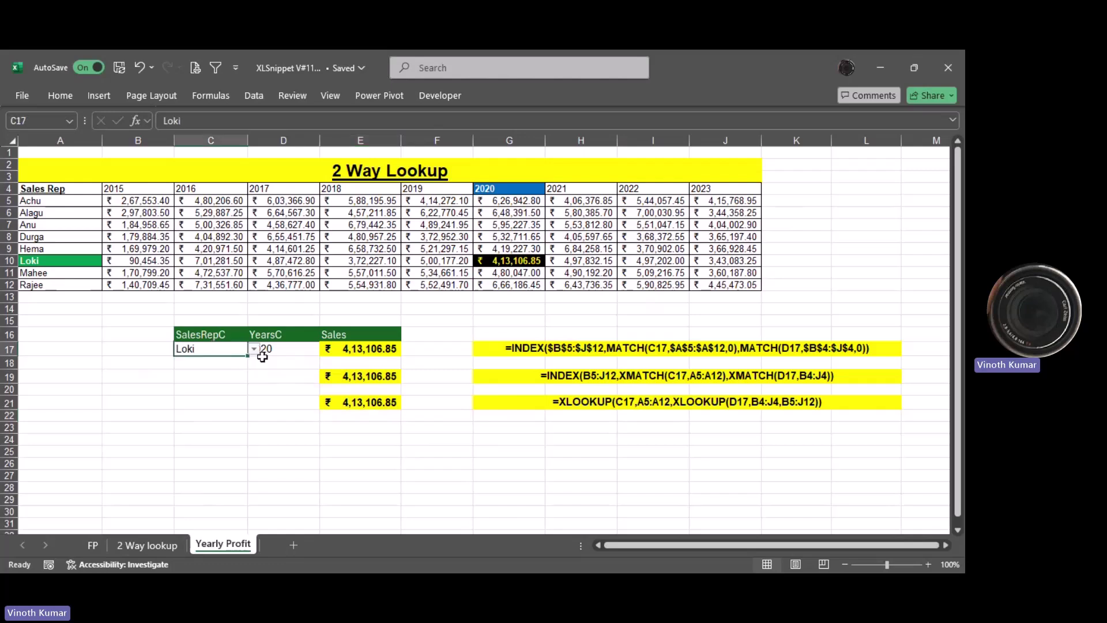
click(254, 349)
click(199, 449)
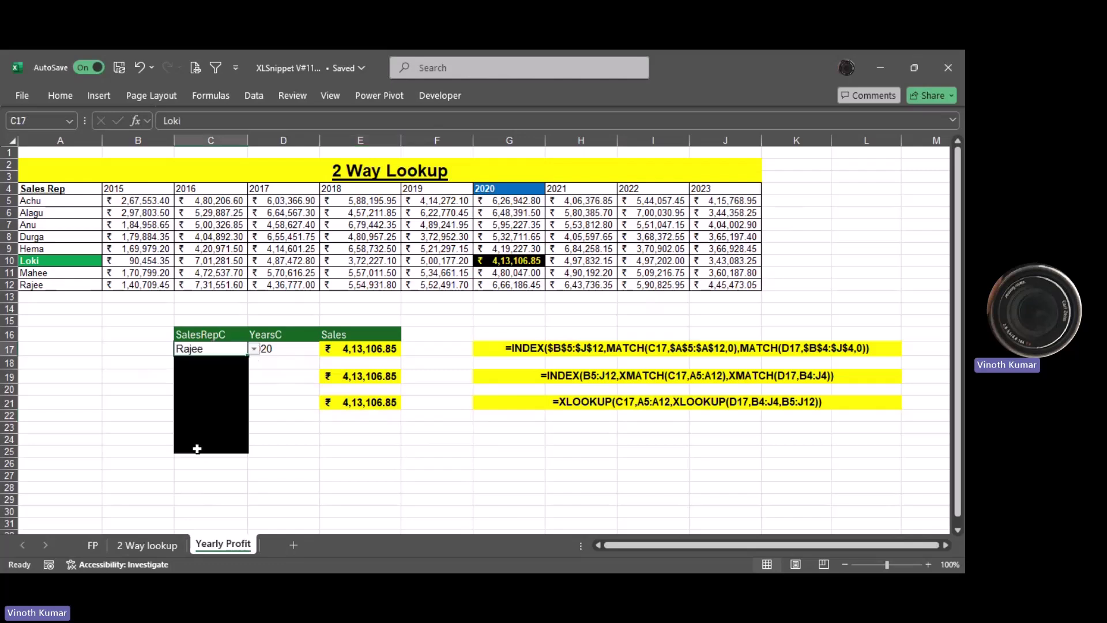
click(283, 353)
click(326, 349)
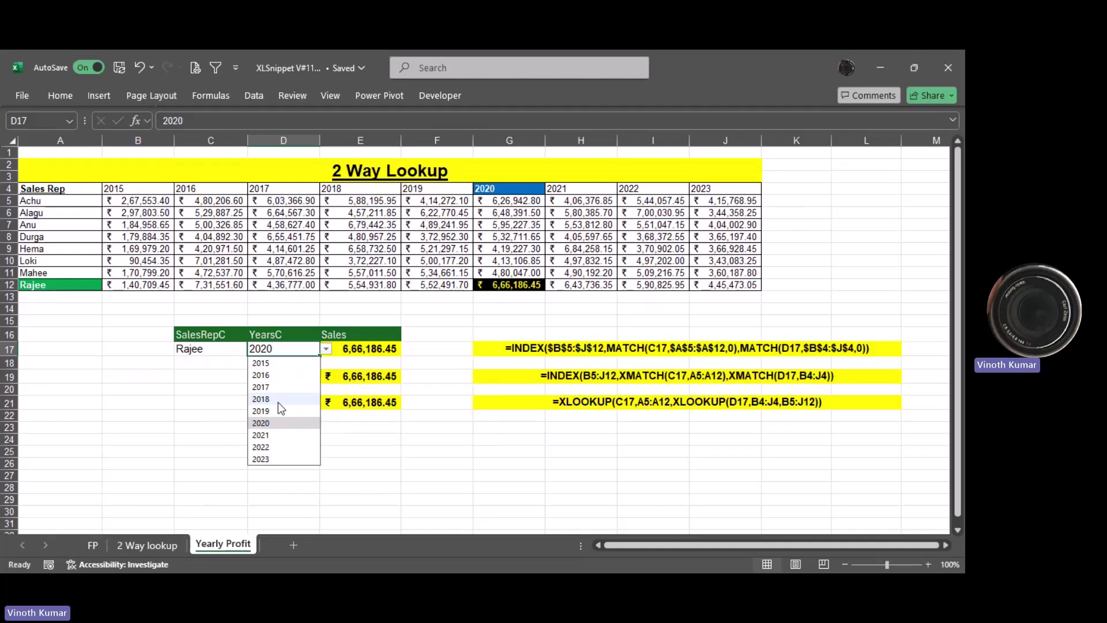
click(278, 399)
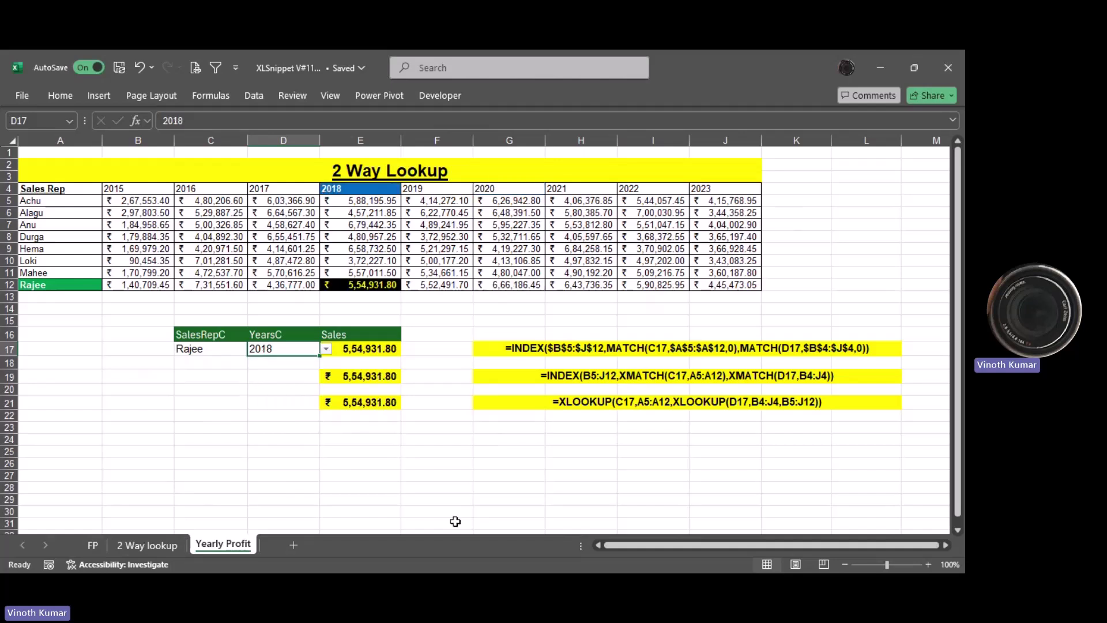